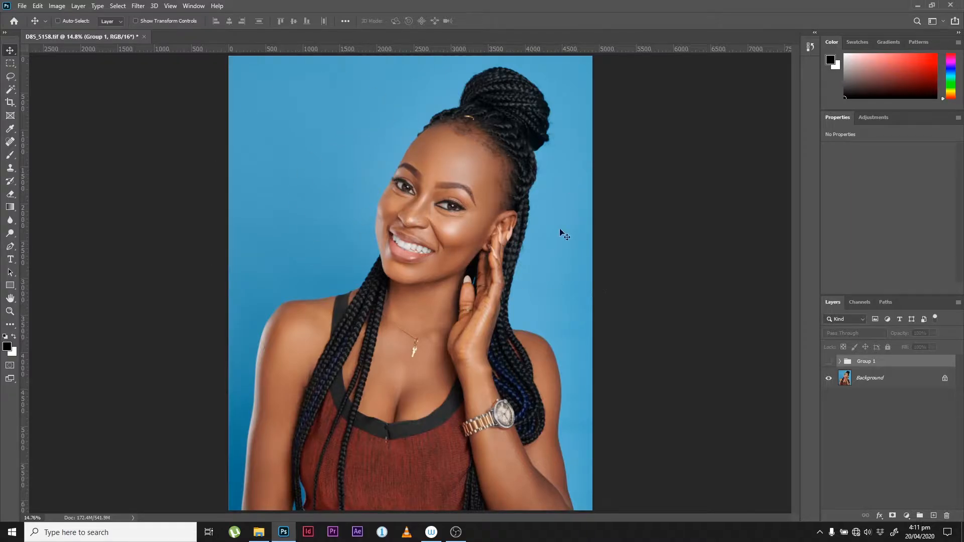
# Step: Compare the portrait with Group 1 shown and hidden, with the Background layer selected and the group finally hidden
pyautogui.click(828, 361)
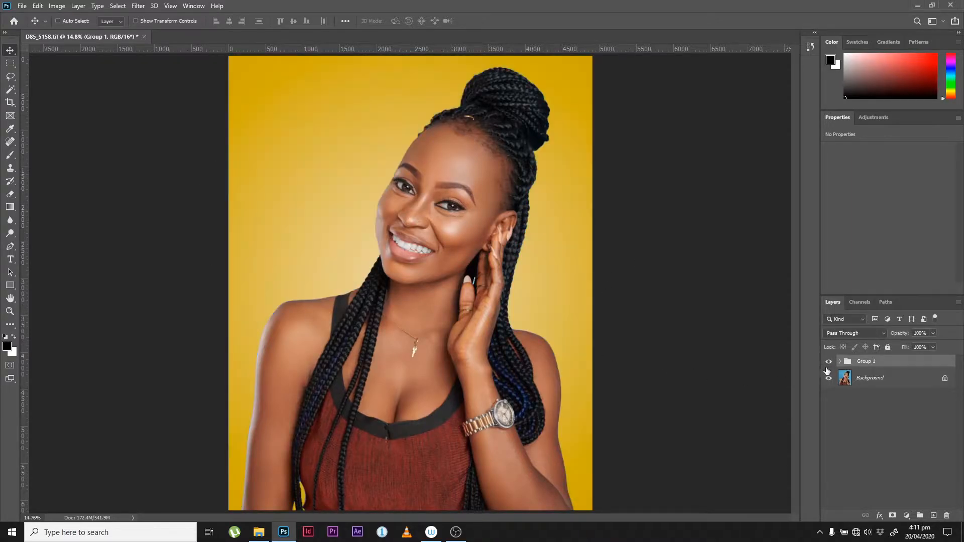
pyautogui.click(828, 362)
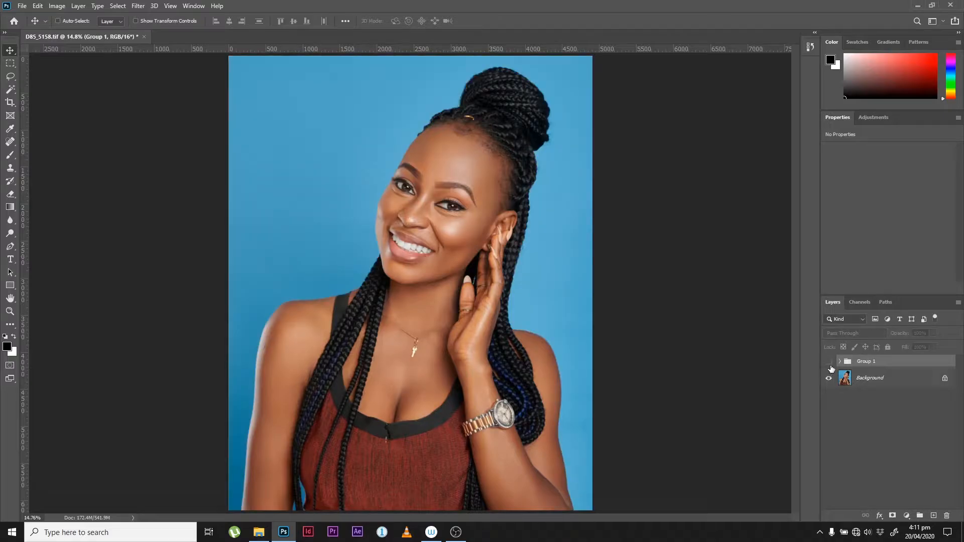
pyautogui.click(828, 362)
pyautogui.click(828, 362)
pyautogui.click(876, 377)
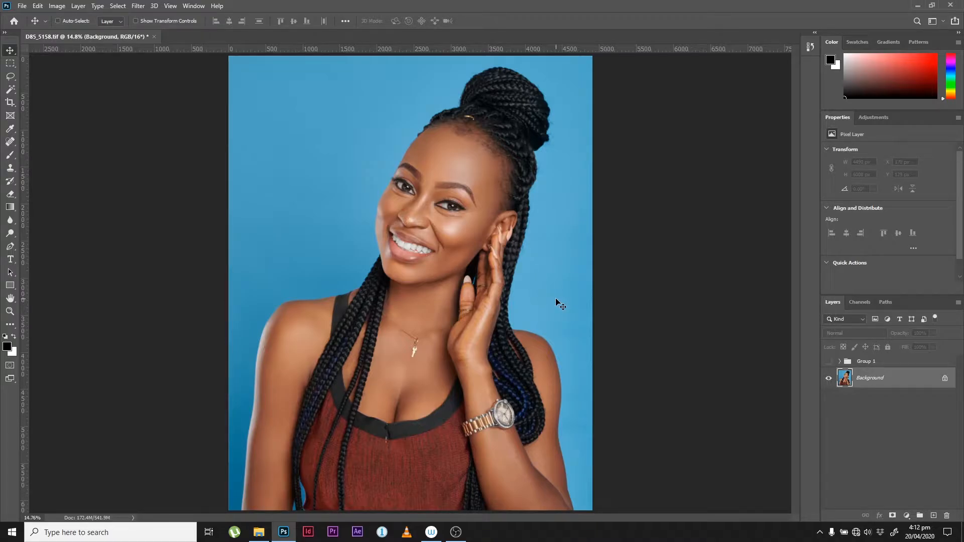
pyautogui.hotkey('ctrl', '+')
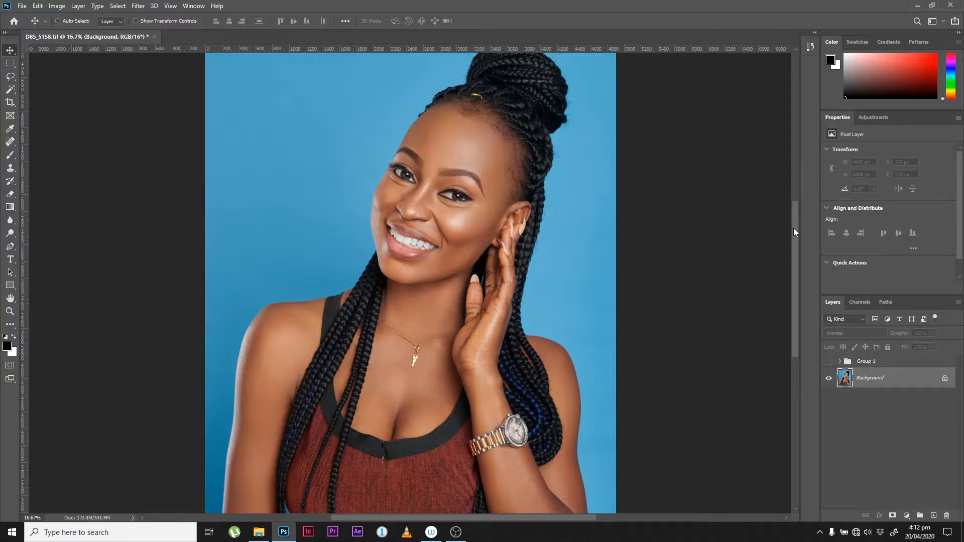
pyautogui.moveTo(793, 228)
pyautogui.mouseDown()
pyautogui.moveTo(795, 193)
pyautogui.moveTo(793, 232)
pyautogui.mouseUp()
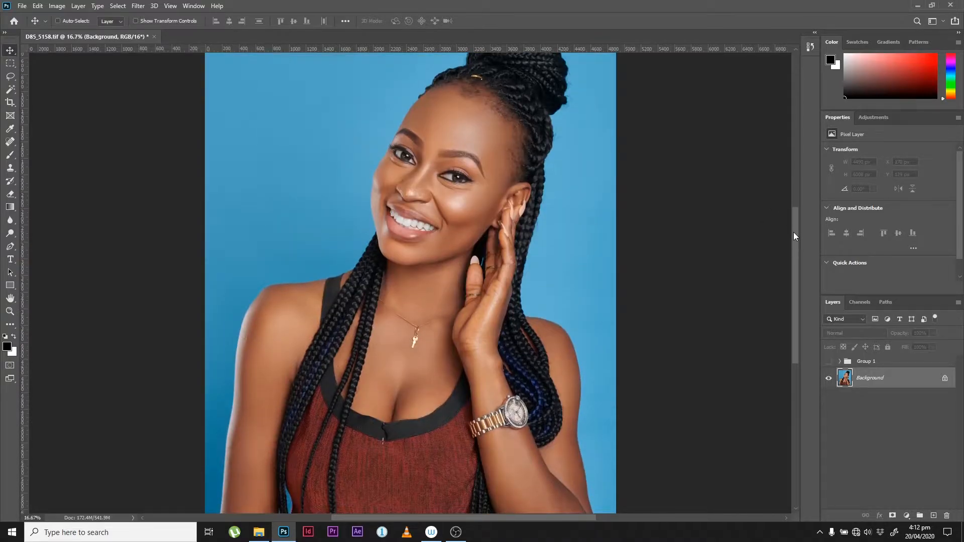
pyautogui.hotkey('ctrl', '0')
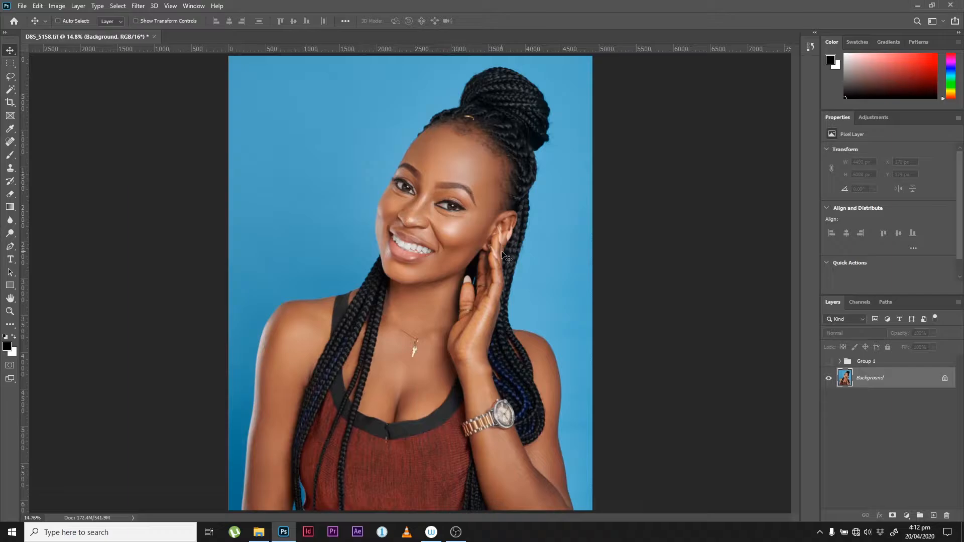
pyautogui.click(828, 362)
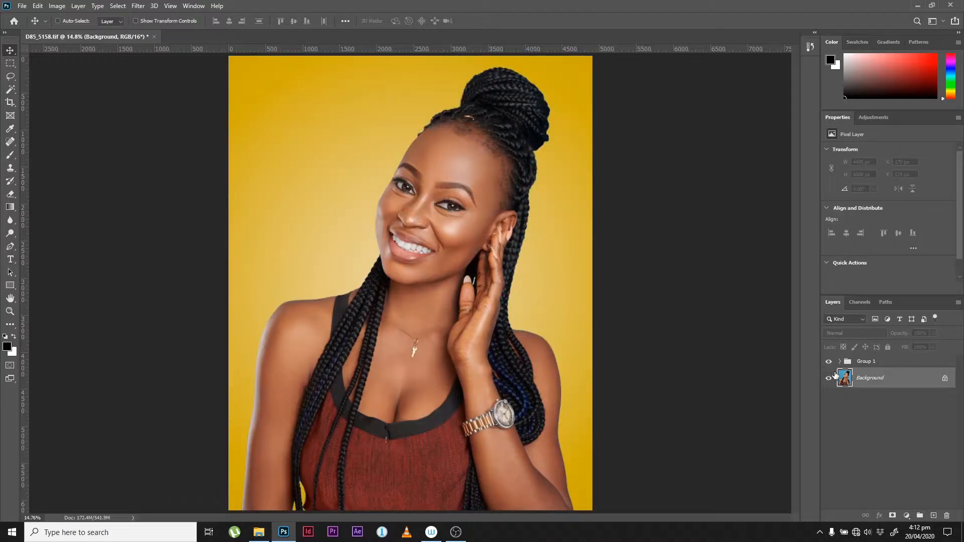
pyautogui.click(828, 361)
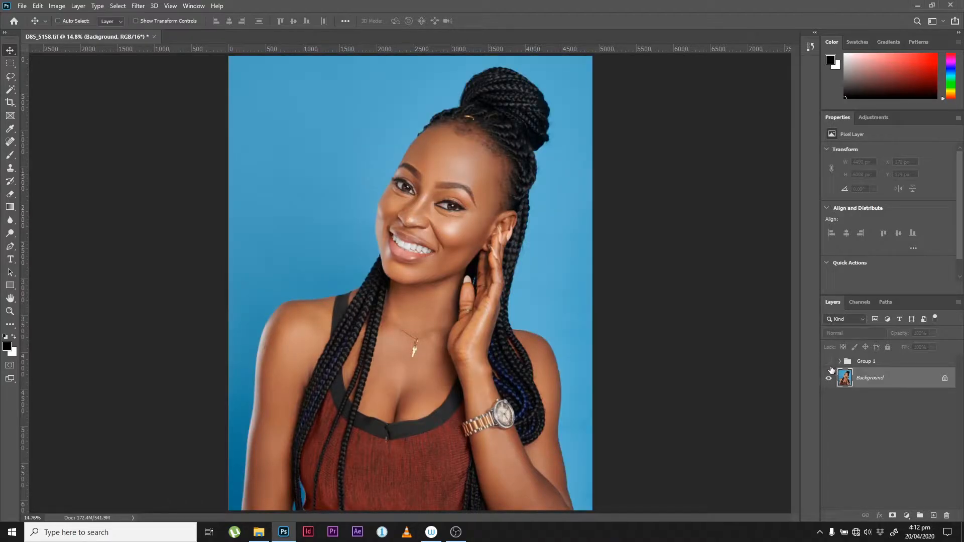
pyautogui.click(828, 362)
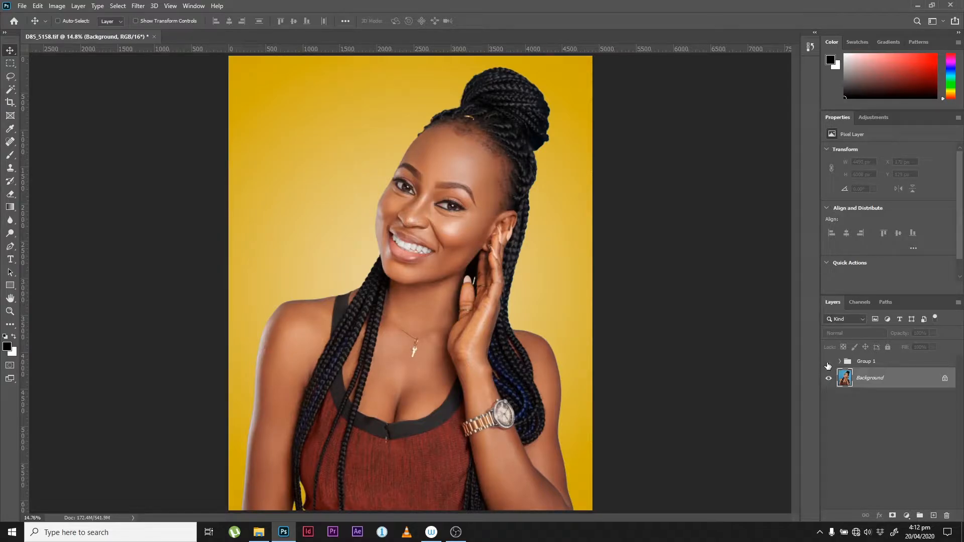
pyautogui.click(828, 363)
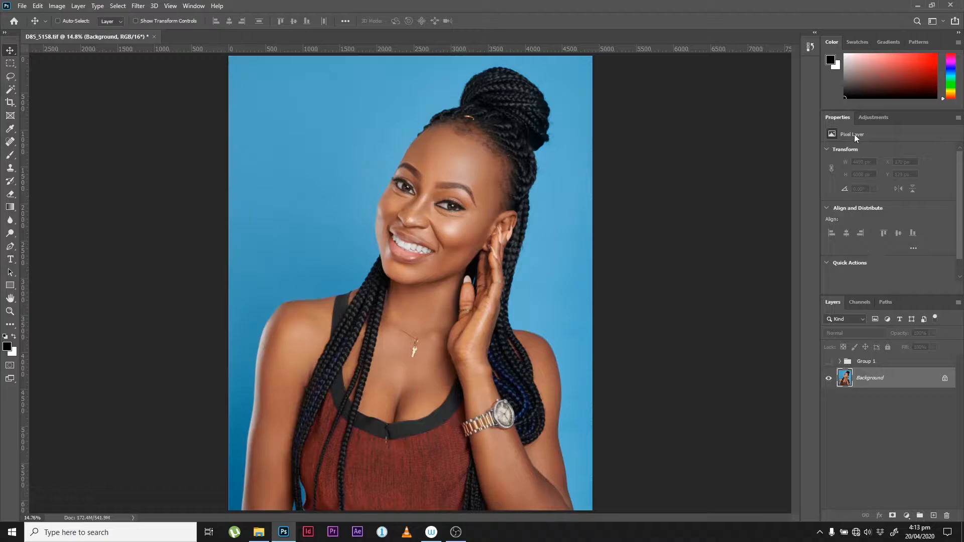
# Step: Try recolouring the backdrop with a Hue/Saturation adjustment above the Background layer, setting the Blues hue to -156
pyautogui.click(871, 116)
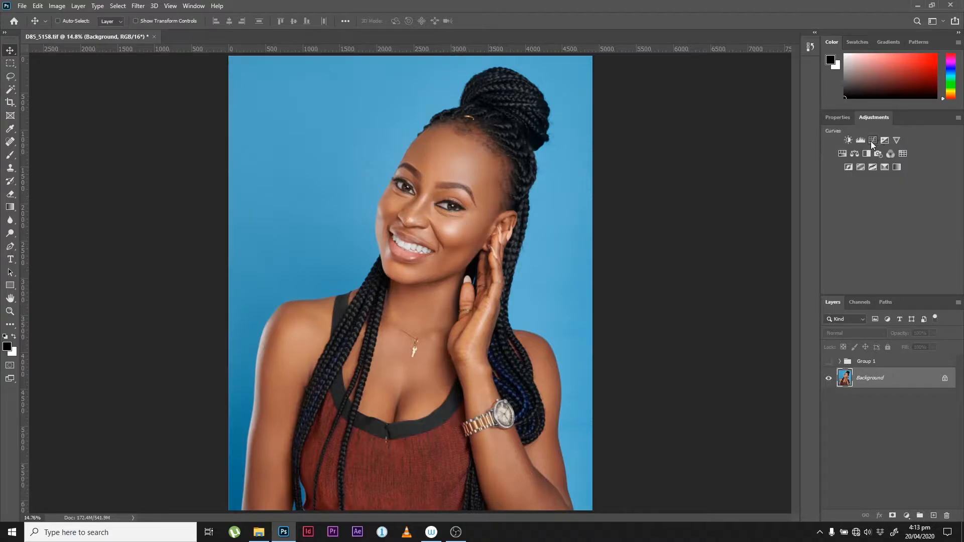
pyautogui.click(842, 153)
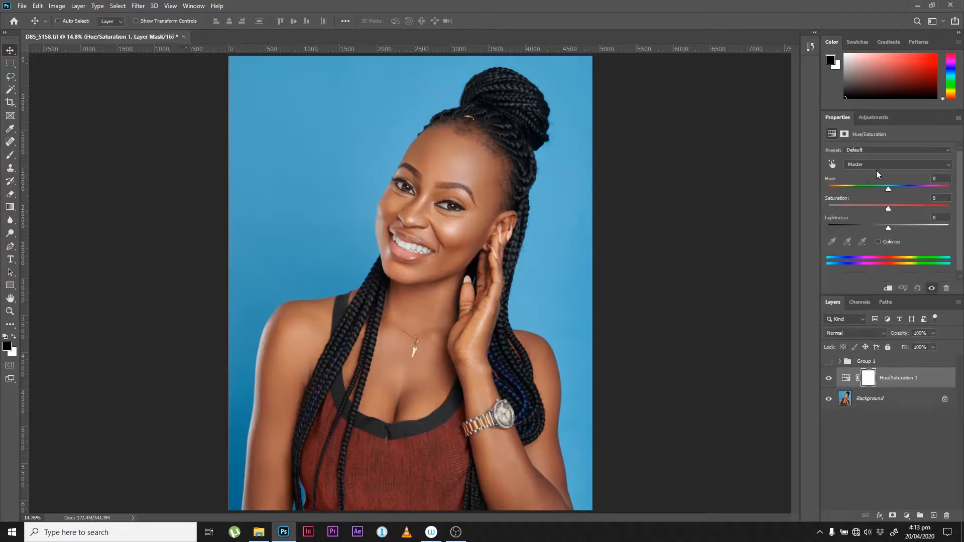
pyautogui.click(875, 166)
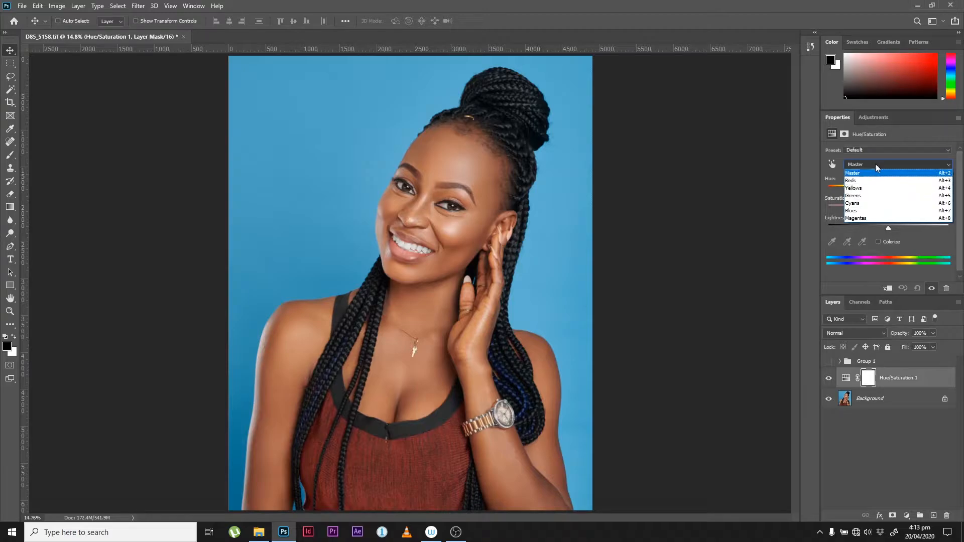
pyautogui.click(875, 163)
pyautogui.click(872, 162)
pyautogui.click(853, 210)
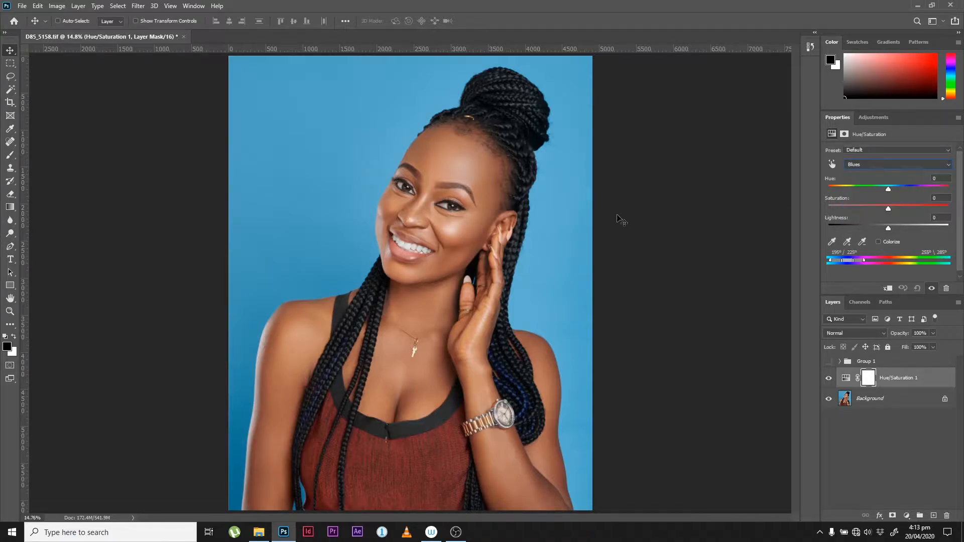
pyautogui.moveTo(887, 189); pyautogui.dragTo(834, 212)
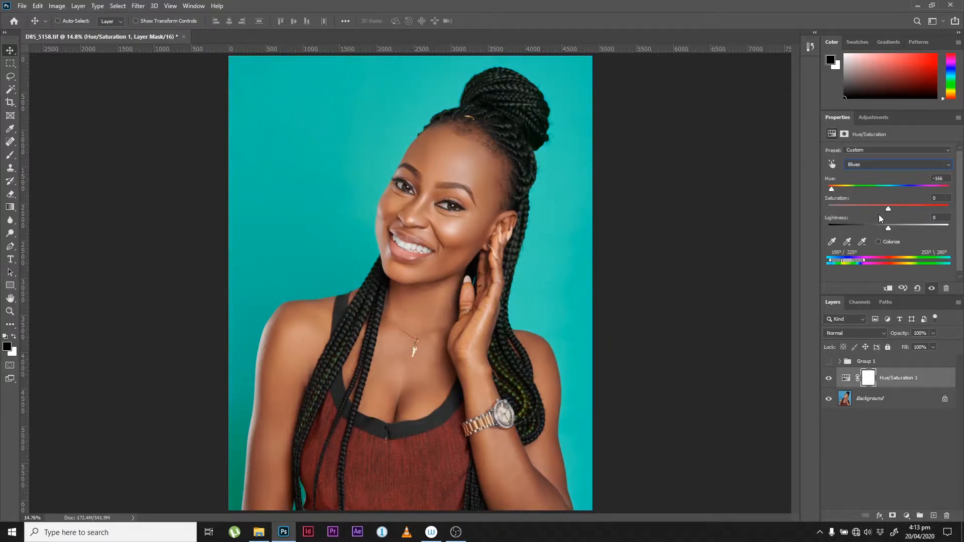
# Step: Try painting black on the adjustment's mask over the recoloured braids with the Brush tool, and delete the Hue/Saturation layer
pyautogui.click(867, 378)
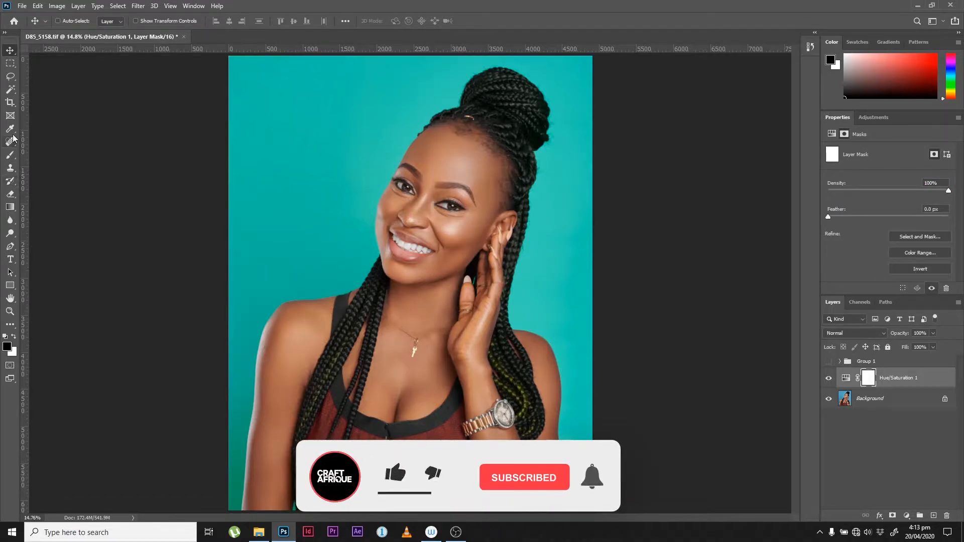
pyautogui.click(11, 156)
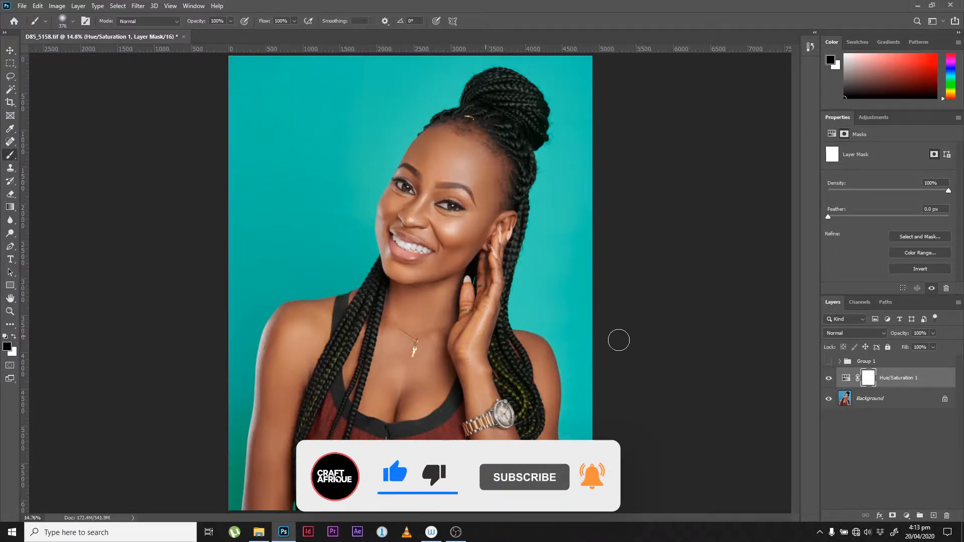
pyautogui.moveTo(493, 409)
pyautogui.mouseDown()
pyautogui.moveTo(516, 411)
pyautogui.moveTo(500, 393)
pyautogui.mouseUp()
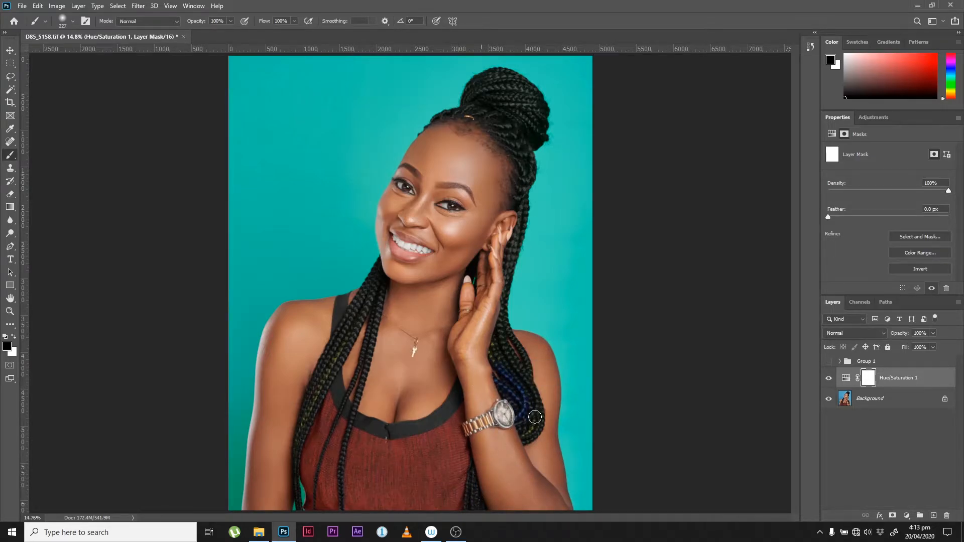
pyautogui.moveTo(345, 352)
pyautogui.mouseDown()
pyautogui.moveTo(311, 394)
pyautogui.moveTo(297, 439)
pyautogui.moveTo(314, 398)
pyautogui.mouseUp()
pyautogui.moveTo(903, 378); pyautogui.dragTo(946, 517)
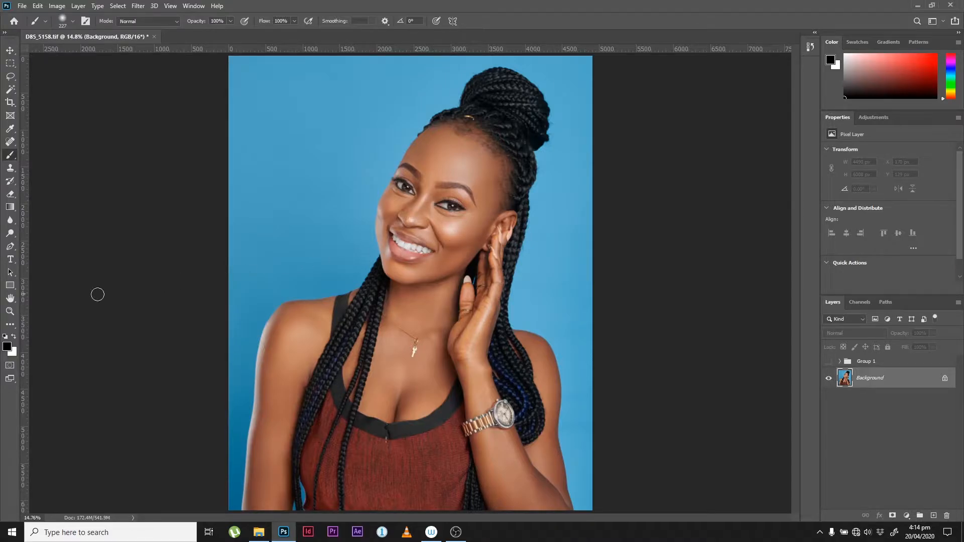
# Step: Start a Pen tool path on the braids above the forehead, near the gold hair ring, and trace their upper edge towards the bun
pyautogui.click(10, 247)
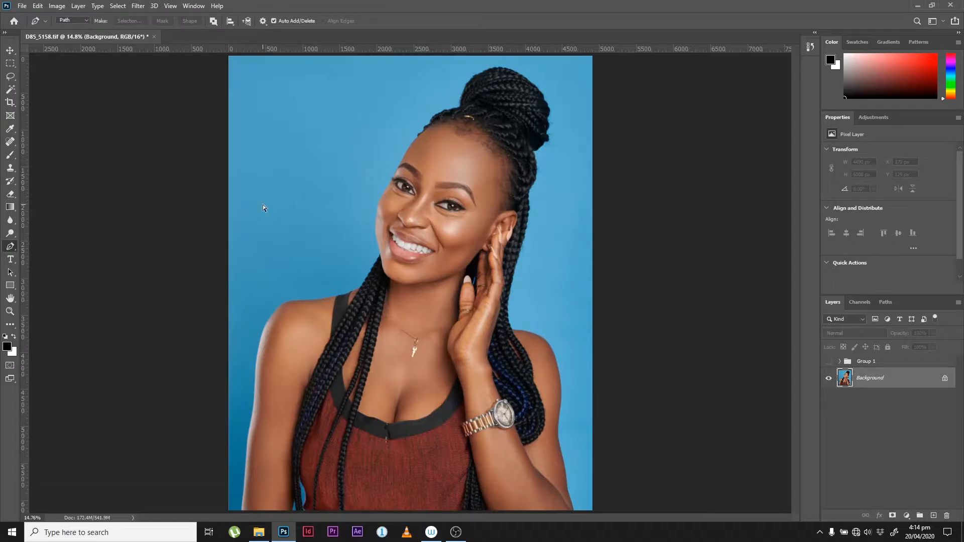
pyautogui.hotkey('ctrl', '+')
pyautogui.hotkey('ctrl', '+')
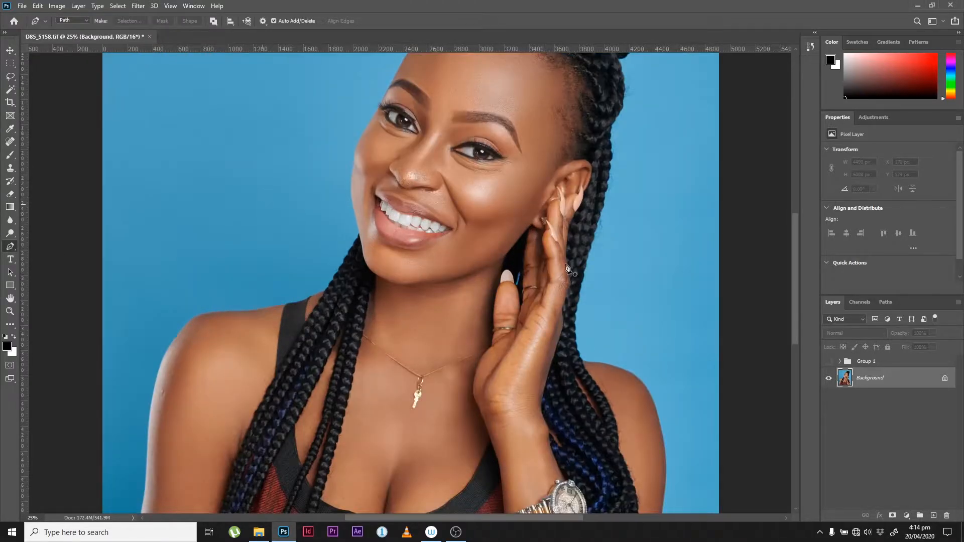
pyautogui.moveTo(794, 232); pyautogui.dragTo(798, 179)
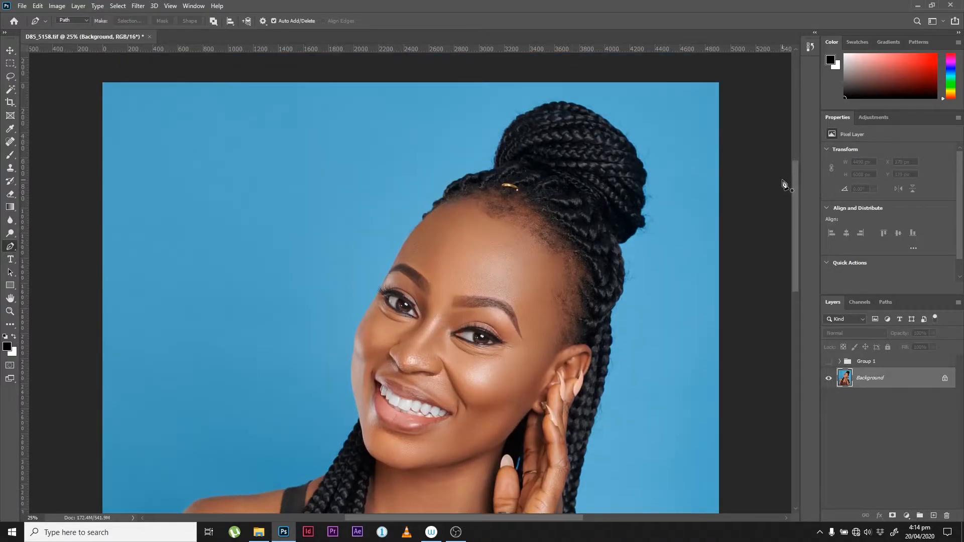
pyautogui.hotkey('ctrl', '+')
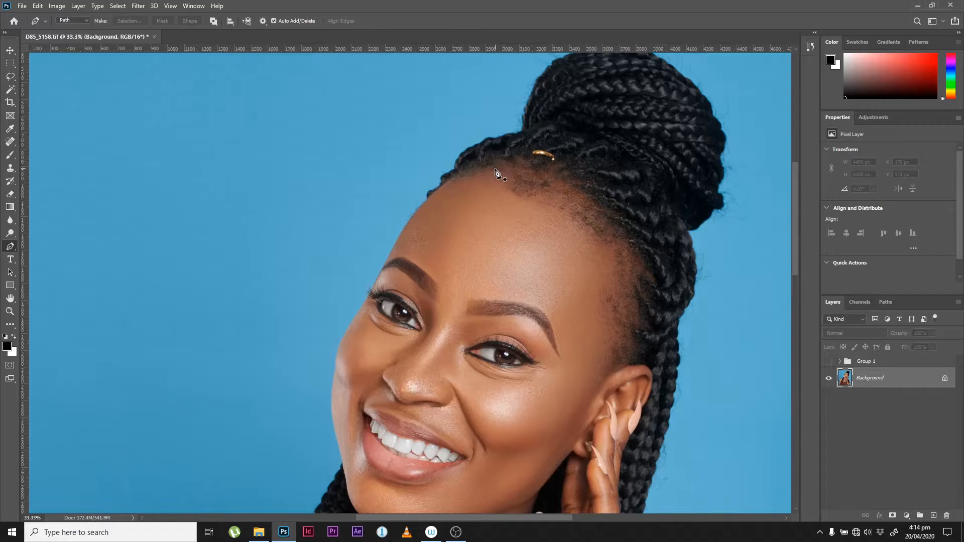
pyautogui.moveTo(500, 173); pyautogui.dragTo(425, 193)
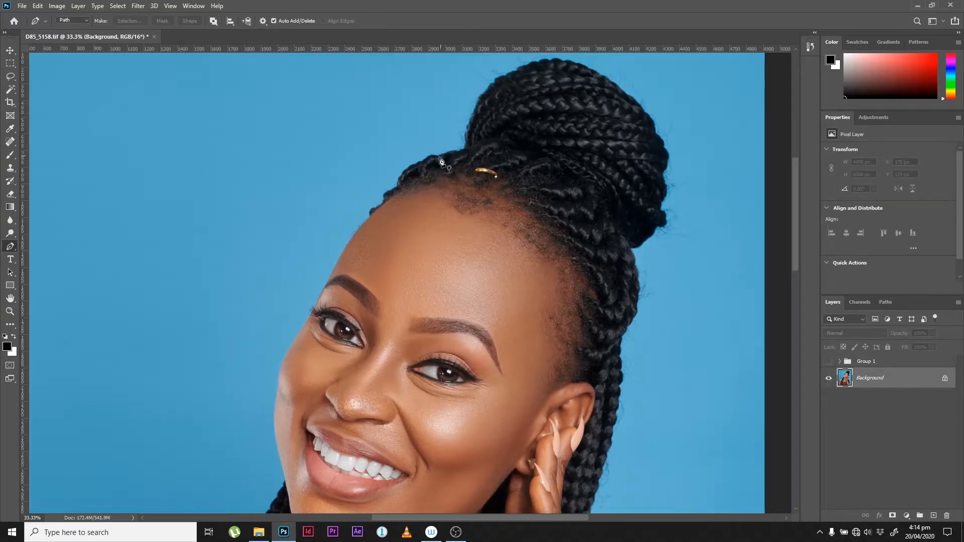
pyautogui.hotkey('ctrl', '+')
pyautogui.hotkey('ctrl', '+')
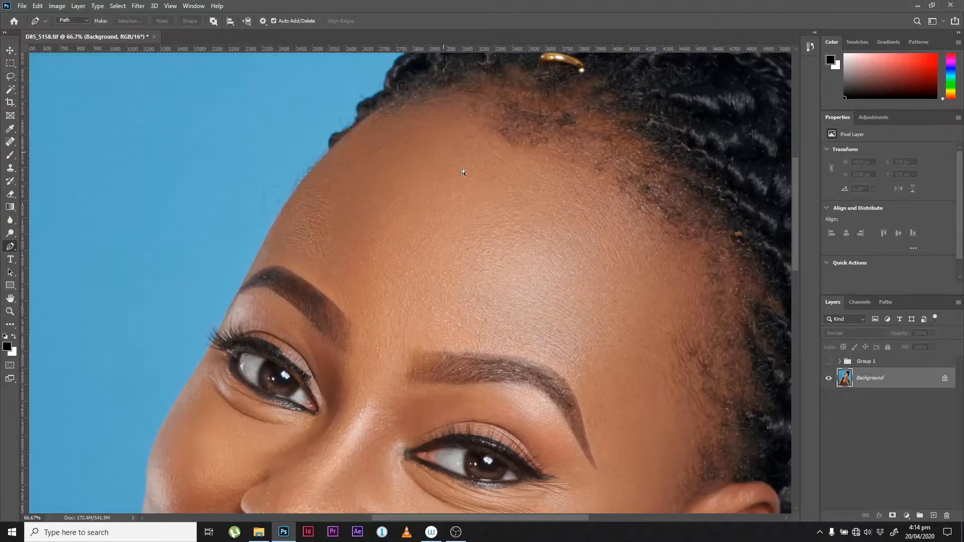
pyautogui.moveTo(427, 221); pyautogui.dragTo(372, 378)
pyautogui.moveTo(413, 180); pyautogui.dragTo(405, 197)
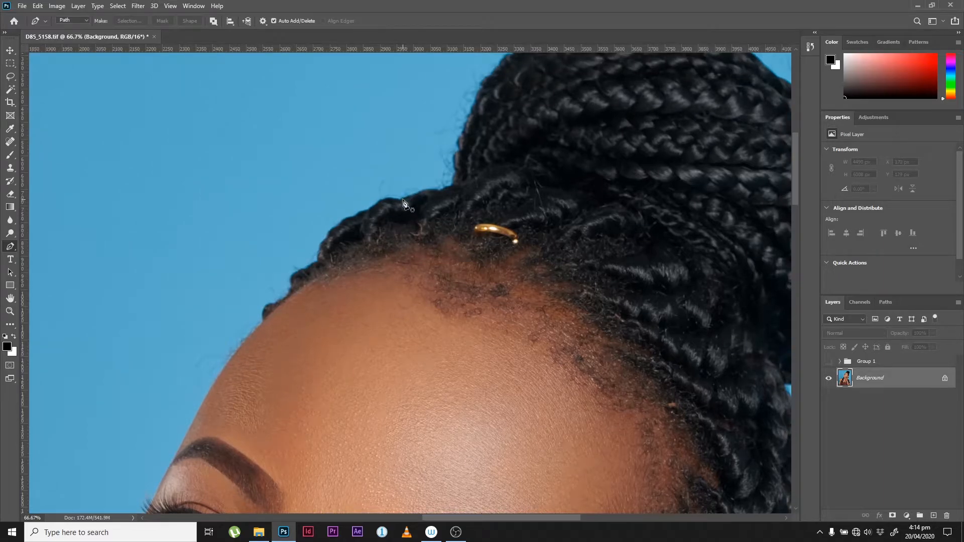
pyautogui.click(400, 200)
pyautogui.hotkey('ctrl', '+')
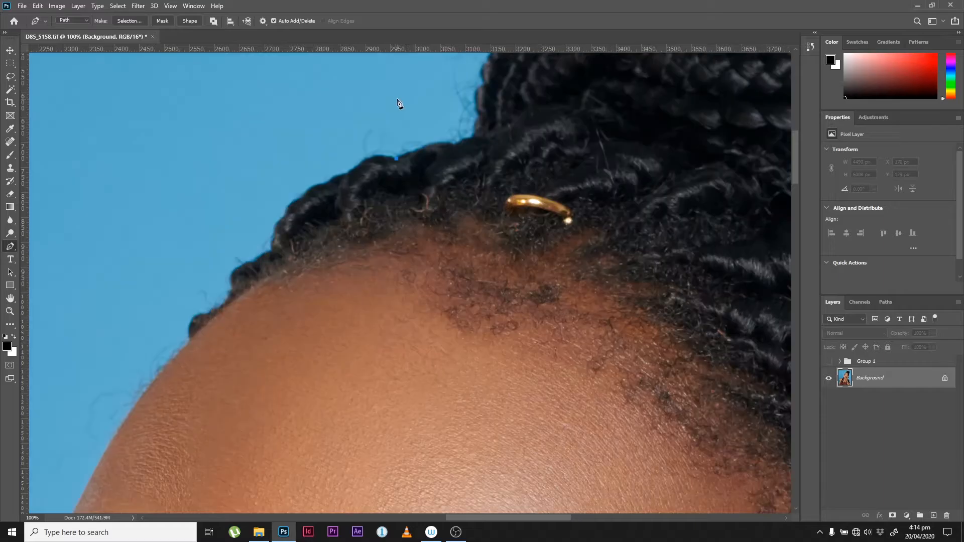
pyautogui.click(456, 148)
pyautogui.moveTo(456, 147); pyautogui.dragTo(486, 159)
pyautogui.moveTo(481, 160); pyautogui.dragTo(482, 156)
# Step: Continue the pen path into the corner where the front braids meet the base of the bun
pyautogui.moveTo(497, 132); pyautogui.dragTo(455, 172)
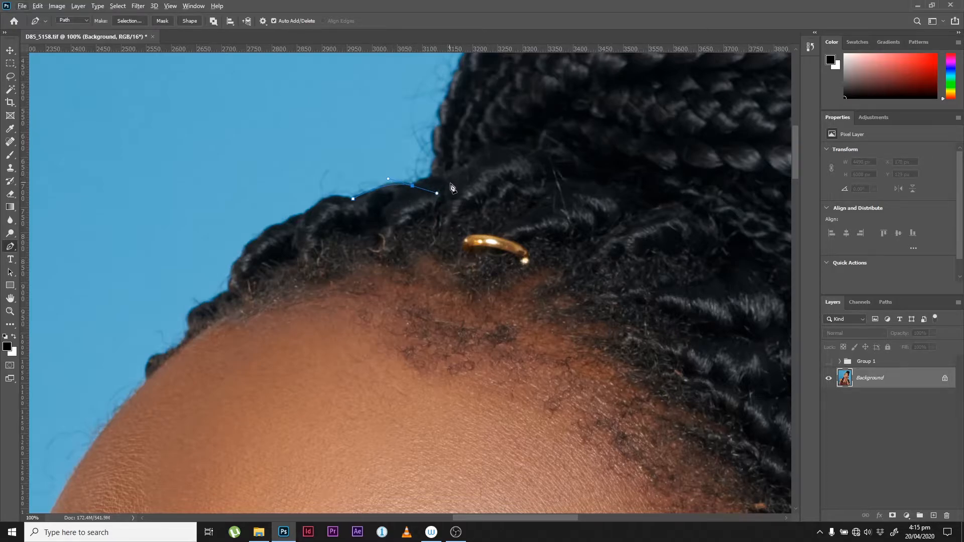
pyautogui.click(462, 166)
pyautogui.hotkey('ctrl', 'z')
pyautogui.click(439, 193)
pyautogui.click(431, 177)
pyautogui.click(433, 172)
pyautogui.moveTo(431, 175); pyautogui.dragTo(439, 157)
# Step: Trace the pen path up the front edge of the bun, undoing the misplaced curve segment along the way
pyautogui.moveTo(441, 125); pyautogui.dragTo(430, 198)
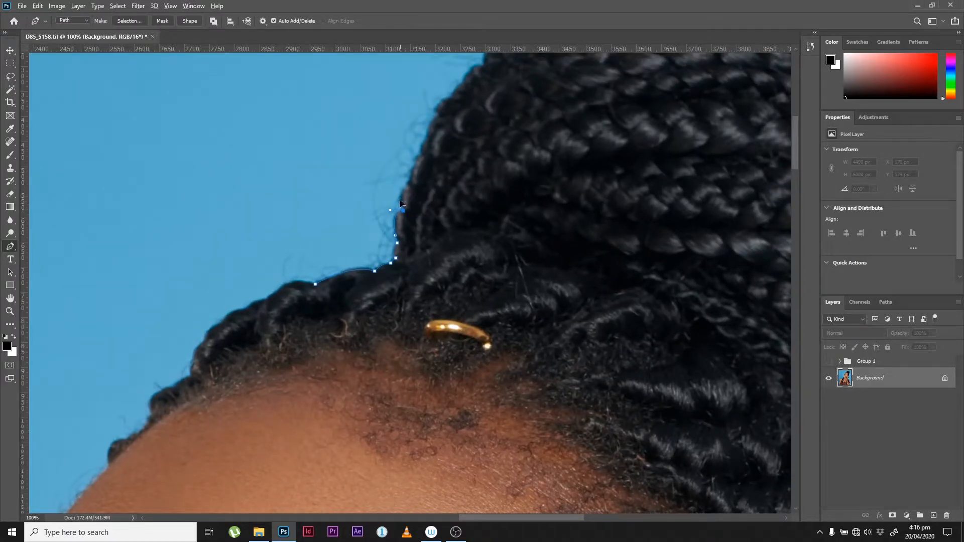
pyautogui.moveTo(409, 185); pyautogui.dragTo(441, 118)
pyautogui.hotkey('ctrl', 'z')
pyautogui.moveTo(439, 98); pyautogui.dragTo(426, 198)
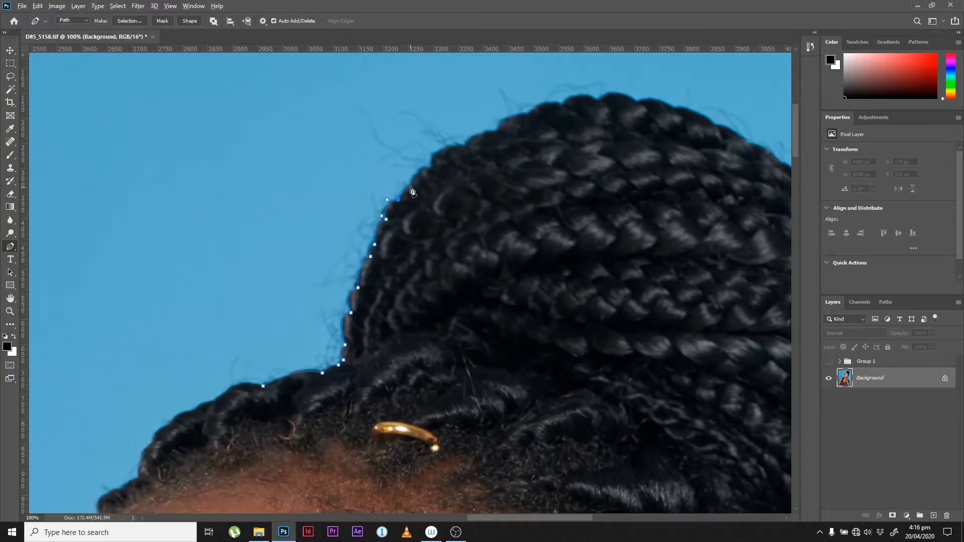
pyautogui.click(414, 185)
pyautogui.moveTo(419, 184); pyautogui.dragTo(439, 173)
pyautogui.moveTo(455, 147); pyautogui.dragTo(468, 147)
pyautogui.click(464, 148)
pyautogui.moveTo(485, 132); pyautogui.dragTo(496, 131)
pyautogui.click(528, 117)
# Step: Undo the last misplaced anchors and carry the pen path over the top of the bun to its rear side
pyautogui.moveTo(561, 105); pyautogui.dragTo(475, 157)
pyautogui.hotkey('ctrl', 'z')
pyautogui.hotkey('ctrl', 'z')
pyautogui.moveTo(500, 166); pyautogui.dragTo(458, 167)
pyautogui.moveTo(458, 167); pyautogui.dragTo(503, 193)
pyautogui.moveTo(502, 193); pyautogui.dragTo(448, 156)
pyautogui.moveTo(447, 156); pyautogui.dragTo(487, 163)
pyautogui.moveTo(506, 179); pyautogui.dragTo(468, 140)
pyautogui.moveTo(493, 158); pyautogui.dragTo(567, 234)
pyautogui.moveTo(581, 244); pyautogui.dragTo(610, 302)
pyautogui.click(595, 284)
pyautogui.click(601, 289)
pyautogui.moveTo(616, 312); pyautogui.dragTo(578, 213)
# Step: Follow the braid contours down the rear edge of the bun with closely spaced path anchors
pyautogui.click(580, 205)
pyautogui.click(579, 215)
pyautogui.click(586, 218)
pyautogui.click(591, 224)
pyautogui.moveTo(592, 250)
pyautogui.mouseDown()
pyautogui.moveTo(592, 269)
pyautogui.moveTo(586, 260)
pyautogui.mouseUp()
pyautogui.click(582, 282)
pyautogui.moveTo(576, 292); pyautogui.dragTo(576, 301)
pyautogui.moveTo(583, 314); pyautogui.dragTo(564, 234)
pyautogui.moveTo(564, 235); pyautogui.dragTo(570, 279)
pyautogui.click(571, 252)
pyautogui.click(566, 281)
pyautogui.click(563, 284)
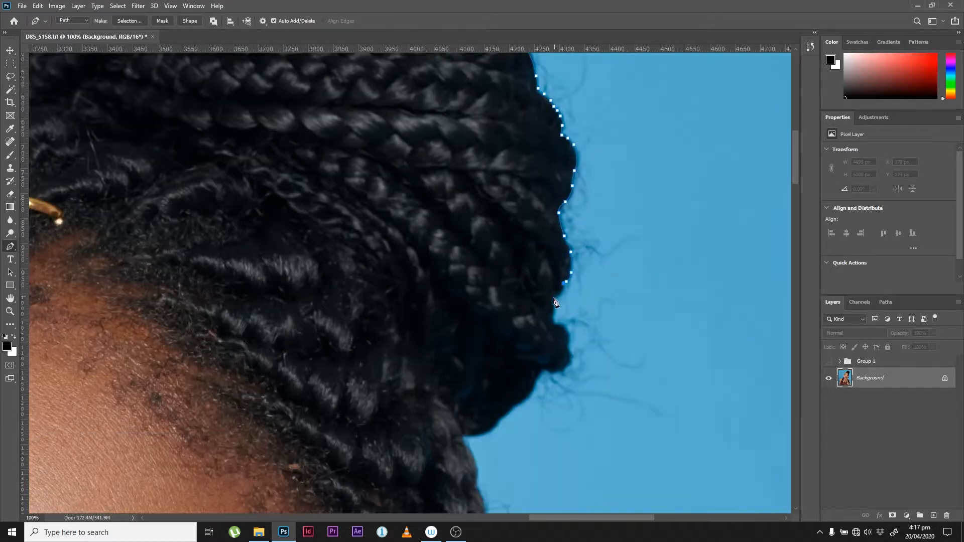
# Step: Trace the pen path around the protruding braid tip at the lower rear of the bun
pyautogui.click(554, 324)
pyautogui.click(561, 325)
pyautogui.moveTo(569, 344); pyautogui.dragTo(571, 276)
pyautogui.moveTo(570, 260); pyautogui.dragTo(580, 257)
pyautogui.click(572, 276)
pyautogui.moveTo(572, 296); pyautogui.dragTo(571, 303)
pyautogui.moveTo(559, 305); pyautogui.dragTo(573, 274)
pyautogui.click(574, 273)
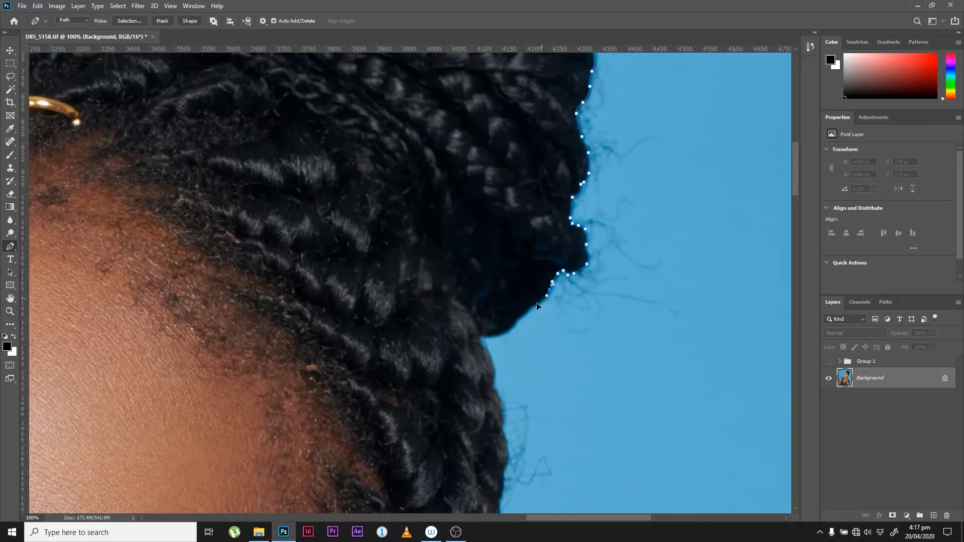
# Step: Extend the pen path along the bun's underside and down the outer edge of the braids behind the head
pyautogui.moveTo(488, 334); pyautogui.dragTo(453, 232)
pyautogui.click(448, 235)
pyautogui.click(455, 251)
pyautogui.moveTo(457, 282); pyautogui.dragTo(451, 241)
pyautogui.moveTo(451, 241); pyautogui.dragTo(458, 250)
pyautogui.moveTo(461, 286); pyautogui.dragTo(459, 232)
pyautogui.moveTo(459, 233); pyautogui.dragTo(458, 211)
pyautogui.moveTo(444, 282); pyautogui.dragTo(430, 291)
pyautogui.moveTo(455, 296); pyautogui.dragTo(416, 266)
# Step: Continue the pen path down the outer edge of the hanging braids to the area beside the ear and fingernails
pyautogui.moveTo(434, 214); pyautogui.dragTo(468, 155)
pyautogui.moveTo(455, 225); pyautogui.dragTo(458, 306)
pyautogui.moveTo(453, 344); pyautogui.dragTo(434, 362)
pyautogui.moveTo(457, 350); pyautogui.dragTo(454, 274)
pyautogui.moveTo(454, 273); pyautogui.dragTo(454, 222)
pyautogui.moveTo(453, 223); pyautogui.dragTo(471, 209)
pyautogui.moveTo(444, 262); pyautogui.dragTo(461, 255)
pyautogui.moveTo(456, 281); pyautogui.dragTo(451, 291)
pyautogui.moveTo(450, 292); pyautogui.dragTo(458, 198)
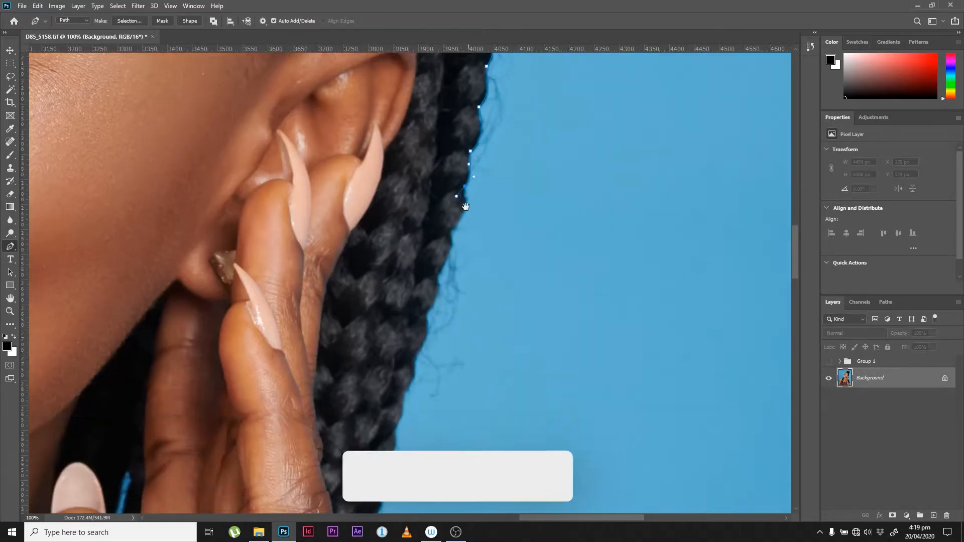
# Step: Trace the outer edge of the braids alongside the fingers with further path anchors
pyautogui.moveTo(451, 231)
pyautogui.mouseDown()
pyautogui.moveTo(438, 239)
pyautogui.moveTo(447, 237)
pyautogui.mouseUp()
pyautogui.moveTo(447, 237); pyautogui.dragTo(479, 177)
pyautogui.moveTo(467, 214)
pyautogui.mouseDown()
pyautogui.moveTo(453, 235)
pyautogui.moveTo(466, 228)
pyautogui.mouseUp()
pyautogui.moveTo(454, 255); pyautogui.dragTo(415, 388)
pyautogui.moveTo(415, 387); pyautogui.dragTo(463, 197)
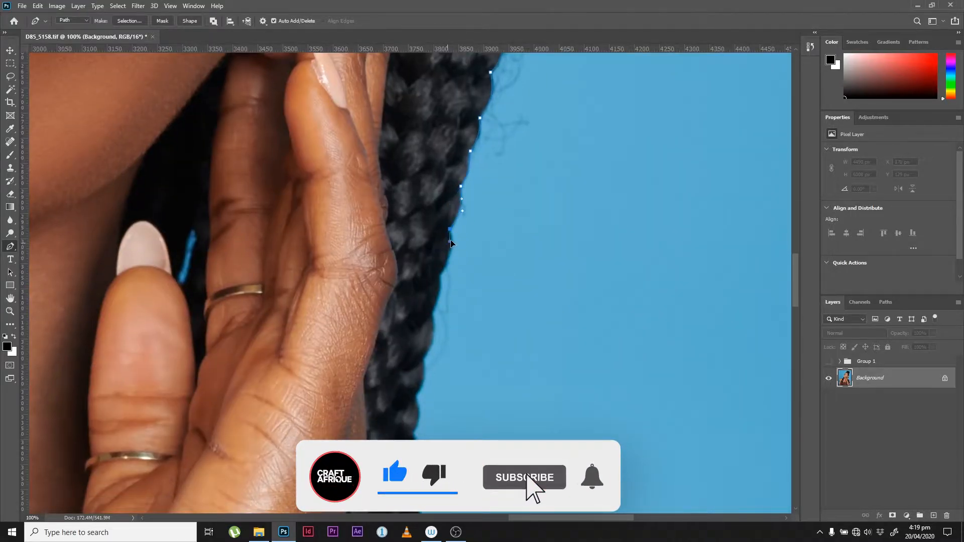
pyautogui.moveTo(450, 228); pyautogui.dragTo(440, 247)
pyautogui.moveTo(441, 247); pyautogui.dragTo(453, 239)
pyautogui.moveTo(439, 274); pyautogui.dragTo(450, 212)
pyautogui.moveTo(450, 212); pyautogui.dragTo(450, 253)
pyautogui.moveTo(451, 252); pyautogui.dragTo(463, 245)
# Step: Carry the pen path down the braids past the palm to the point where they meet the shoulder
pyautogui.moveTo(453, 278); pyautogui.dragTo(442, 297)
pyautogui.moveTo(442, 297); pyautogui.dragTo(440, 329)
pyautogui.moveTo(440, 329); pyautogui.dragTo(472, 202)
pyautogui.moveTo(467, 229)
pyautogui.mouseDown()
pyautogui.moveTo(458, 244)
pyautogui.moveTo(471, 239)
pyautogui.mouseUp()
pyautogui.moveTo(466, 265); pyautogui.dragTo(471, 229)
pyautogui.moveTo(471, 230); pyautogui.dragTo(476, 172)
pyautogui.moveTo(478, 200); pyautogui.dragTo(473, 208)
pyautogui.moveTo(474, 209); pyautogui.dragTo(481, 242)
pyautogui.moveTo(482, 242); pyautogui.dragTo(503, 255)
pyautogui.moveTo(503, 255); pyautogui.dragTo(513, 246)
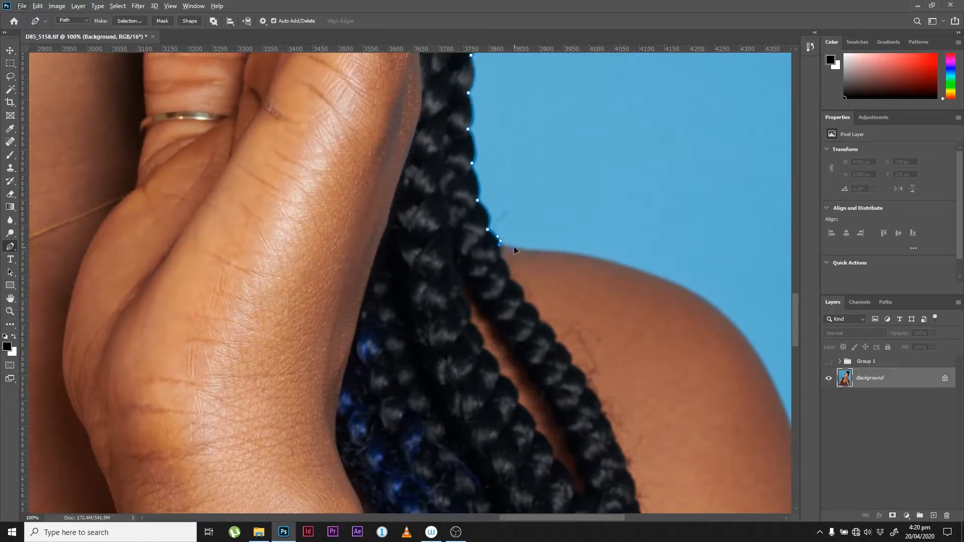
# Step: Extend the pen path from the braids over the curve of the shoulder beside the raised hand
pyautogui.moveTo(577, 254); pyautogui.dragTo(609, 260)
pyautogui.moveTo(641, 252); pyautogui.dragTo(537, 152)
pyautogui.moveTo(603, 201); pyautogui.dragTo(644, 228)
pyautogui.moveTo(643, 228); pyautogui.dragTo(575, 141)
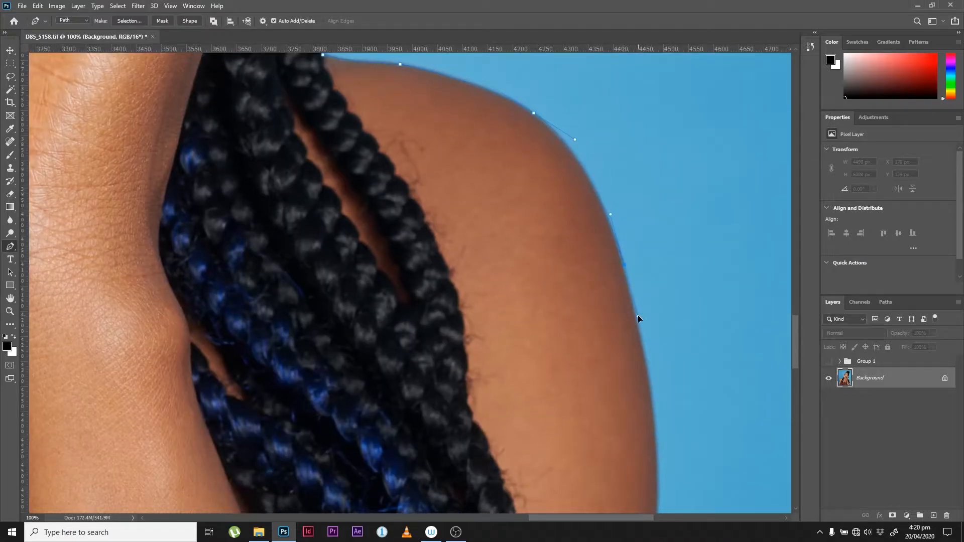
# Step: Trace the outer edge of the raised arm's upper part down to the image's bottom edge with curved path segments
pyautogui.moveTo(645, 391); pyautogui.dragTo(606, 139)
pyautogui.moveTo(613, 334); pyautogui.dragTo(611, 378)
pyautogui.moveTo(661, 457); pyautogui.dragTo(576, 209)
pyautogui.moveTo(567, 333); pyautogui.dragTo(572, 392)
pyautogui.moveTo(607, 462); pyautogui.dragTo(582, 382)
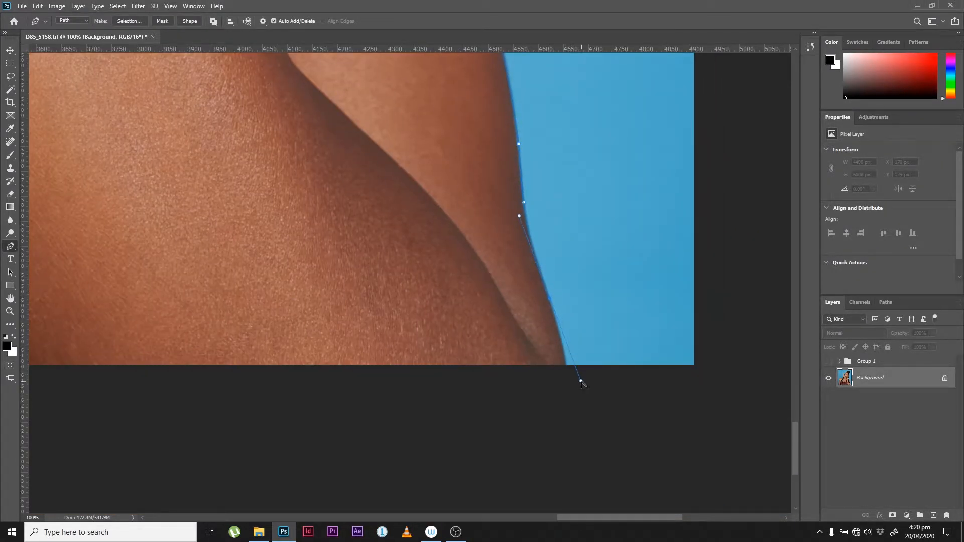
pyautogui.click(566, 367)
# Step: Run the path along the image's bottom edge and up the red top's side of the blue gap beside the braid
pyautogui.moveTo(90, 302); pyautogui.dragTo(703, 321)
pyautogui.moveTo(66, 293); pyautogui.dragTo(722, 333)
pyautogui.moveTo(251, 301); pyautogui.dragTo(622, 322)
pyautogui.click(391, 447)
pyautogui.moveTo(375, 411); pyautogui.dragTo(385, 380)
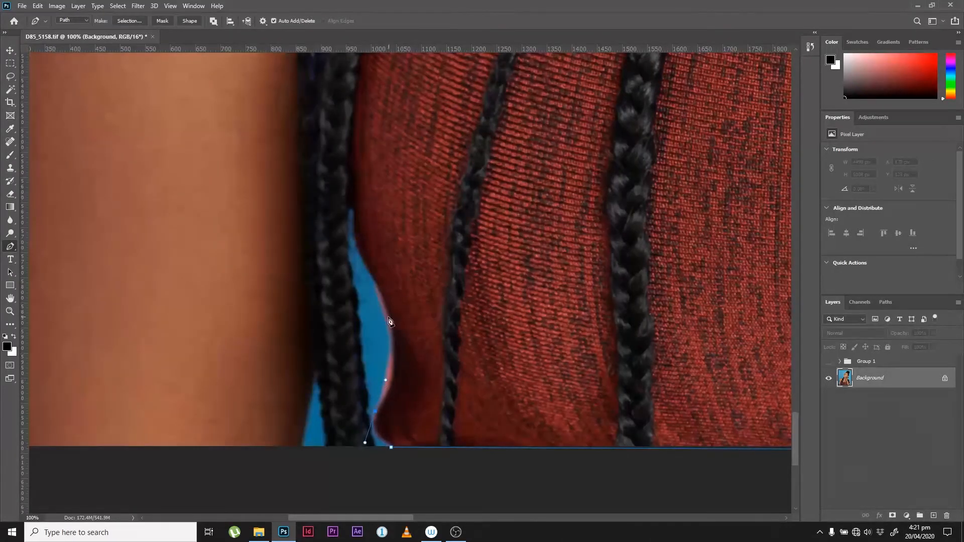
pyautogui.moveTo(385, 315); pyautogui.dragTo(373, 283)
pyautogui.click(353, 242)
pyautogui.click(354, 217)
pyautogui.click(350, 209)
# Step: Follow the braid's edge back down the blue gap and pass under the braid along the image's bottom edge
pyautogui.click(348, 226)
pyautogui.click(349, 251)
pyautogui.click(355, 273)
pyautogui.click(360, 296)
pyautogui.click(363, 326)
pyautogui.click(364, 367)
pyautogui.click(369, 392)
pyautogui.click(366, 407)
pyautogui.click(371, 434)
pyautogui.click(376, 450)
pyautogui.click(352, 450)
pyautogui.click(324, 452)
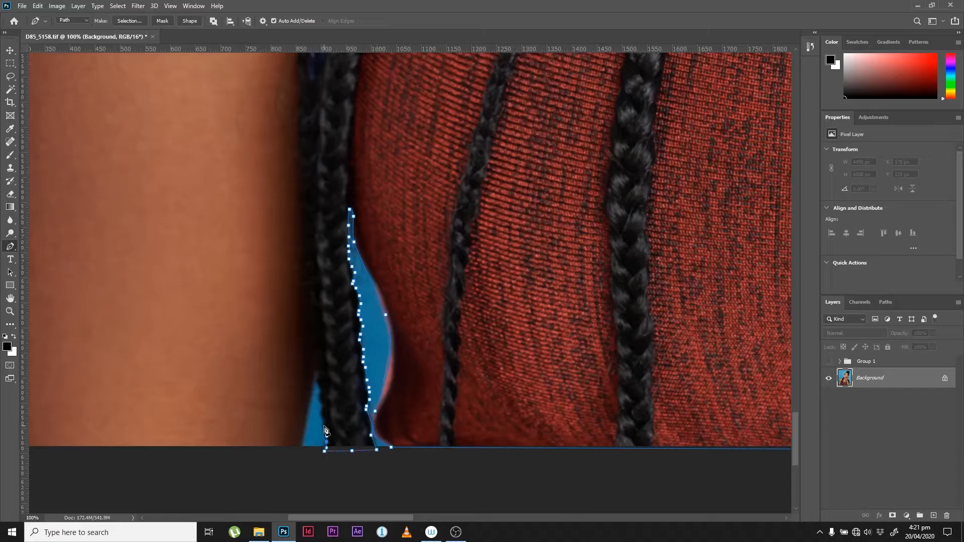
# Step: Outline the small blue gap between braid and arm, and carry the path along the bottom edge to the arm's outer side
pyautogui.click(319, 413)
pyautogui.click(321, 394)
pyautogui.click(318, 375)
pyautogui.click(317, 370)
pyautogui.click(314, 379)
pyautogui.moveTo(300, 449); pyautogui.dragTo(300, 453)
pyautogui.moveTo(306, 412); pyautogui.dragTo(605, 452)
pyautogui.click(255, 490)
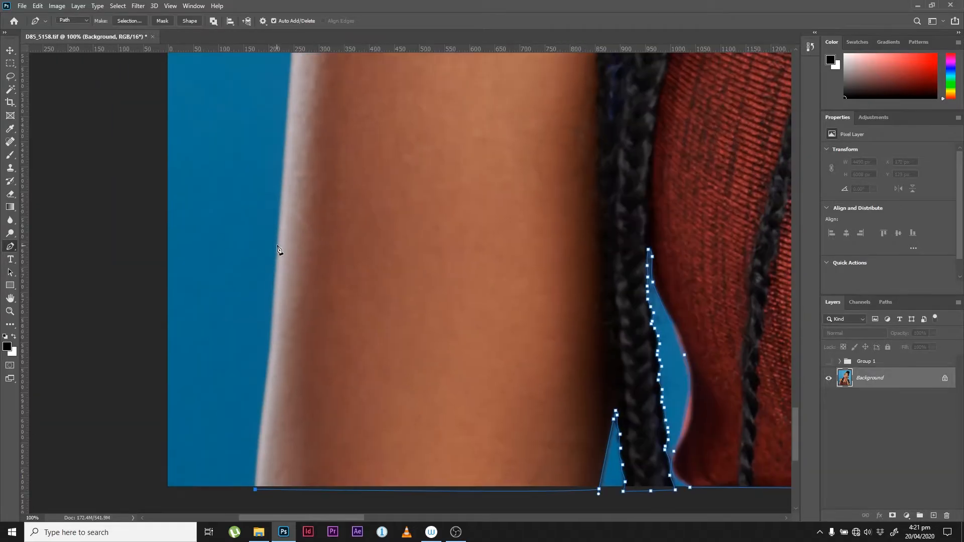
# Step: Trace the outer edge of the lowered arm up to the start of the shoulder with curved path segments
pyautogui.moveTo(277, 262); pyautogui.dragTo(279, 220)
pyautogui.moveTo(279, 218); pyautogui.dragTo(269, 400)
pyautogui.moveTo(287, 179); pyautogui.dragTo(292, 151)
pyautogui.moveTo(374, 96); pyautogui.dragTo(336, 326)
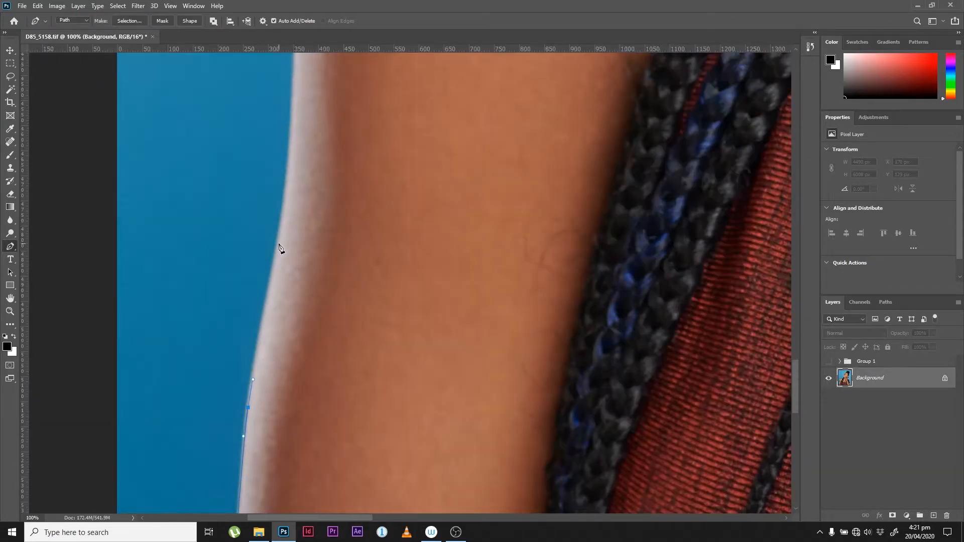
pyautogui.moveTo(279, 248); pyautogui.dragTo(285, 214)
pyautogui.moveTo(304, 91); pyautogui.dragTo(306, 234)
pyautogui.moveTo(337, 195); pyautogui.dragTo(284, 479)
pyautogui.moveTo(303, 222); pyautogui.dragTo(318, 179)
pyautogui.moveTo(261, 303); pyautogui.dragTo(237, 454)
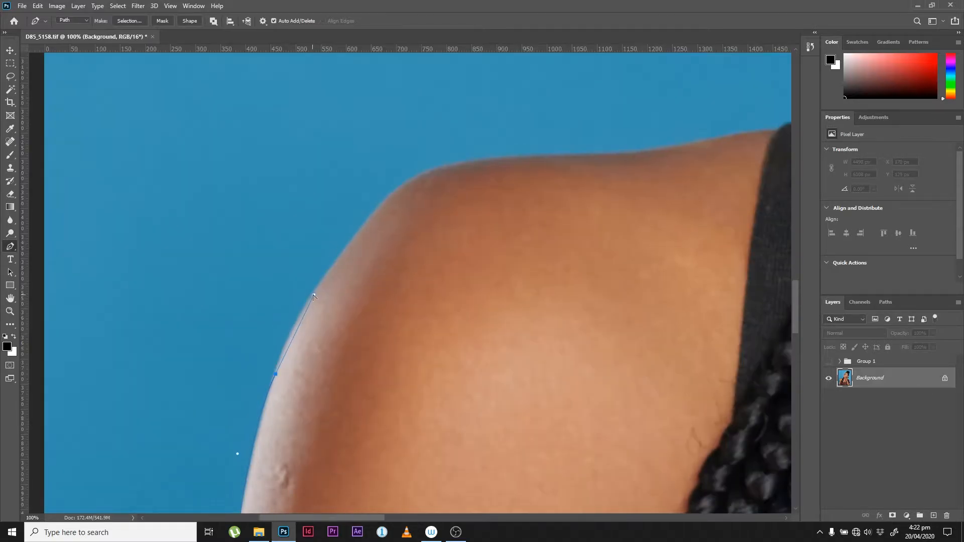
# Step: Carry the pen path over the lowered arm's shoulder to the black strap
pyautogui.moveTo(371, 215); pyautogui.dragTo(401, 189)
pyautogui.moveTo(468, 166); pyautogui.dragTo(380, 264)
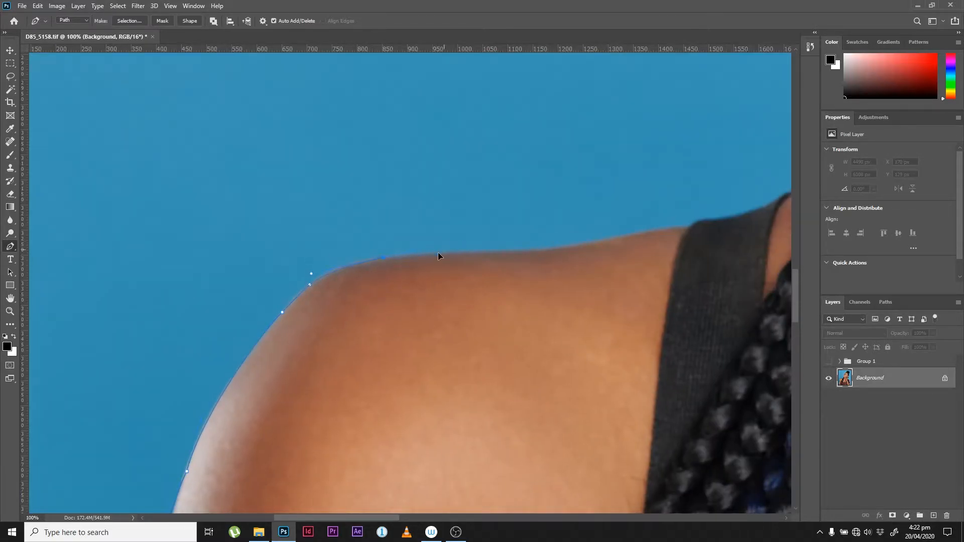
pyautogui.moveTo(582, 246); pyautogui.dragTo(501, 275)
pyautogui.moveTo(607, 257); pyautogui.dragTo(611, 252)
# Step: Continue the path across the black strap and up the outer edge of the braids to the jaw
pyautogui.moveTo(638, 250); pyautogui.dragTo(733, 210)
pyautogui.moveTo(733, 210); pyautogui.dragTo(651, 242)
pyautogui.moveTo(659, 231); pyautogui.dragTo(698, 159)
pyautogui.moveTo(699, 159); pyautogui.dragTo(570, 279)
pyautogui.moveTo(590, 254); pyautogui.dragTo(648, 158)
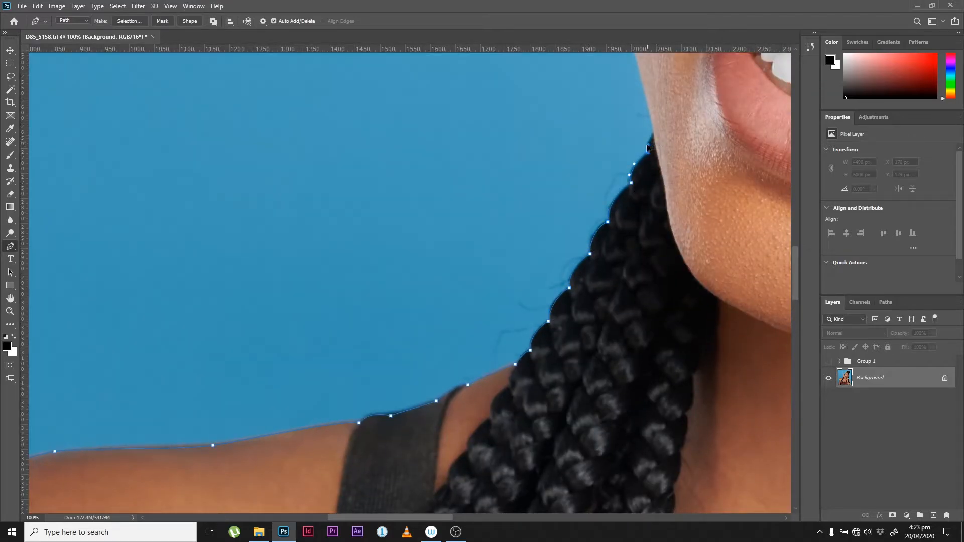
# Step: Trace the jaw and cheek contour from the braids up to just below the eyelashes
pyautogui.moveTo(651, 119); pyautogui.dragTo(501, 380)
pyautogui.moveTo(477, 262); pyautogui.dragTo(472, 233)
pyautogui.moveTo(483, 111); pyautogui.dragTo(495, 59)
pyautogui.moveTo(495, 59); pyautogui.dragTo(433, 196)
pyautogui.moveTo(433, 195); pyautogui.dragTo(395, 322)
pyautogui.moveTo(446, 202); pyautogui.dragTo(499, 117)
pyautogui.moveTo(498, 116); pyautogui.dragTo(435, 261)
pyautogui.moveTo(434, 260); pyautogui.dragTo(435, 288)
pyautogui.click(441, 276)
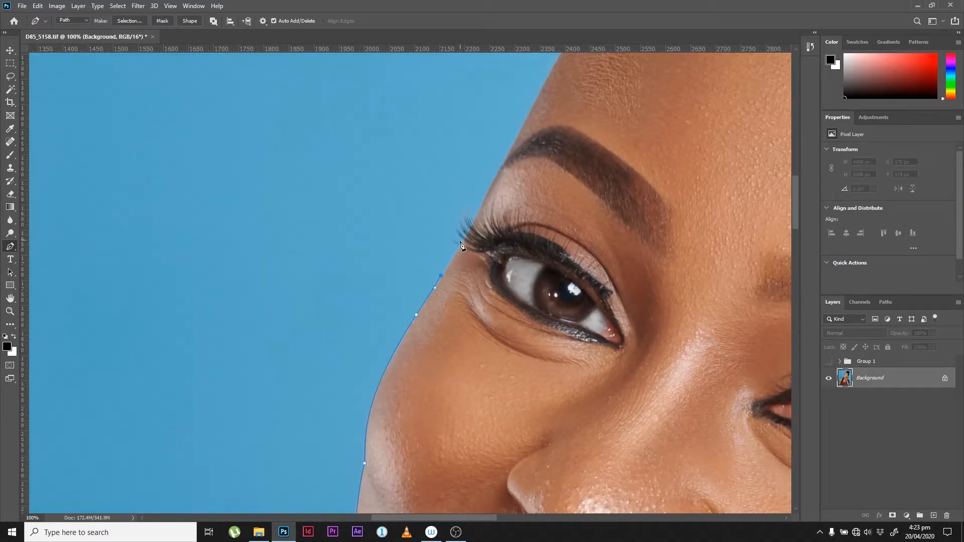
# Step: Route the pen path around the tips of the protruding eyelashes and back to the skin below the eyebrow
pyautogui.moveTo(467, 223); pyautogui.dragTo(453, 254)
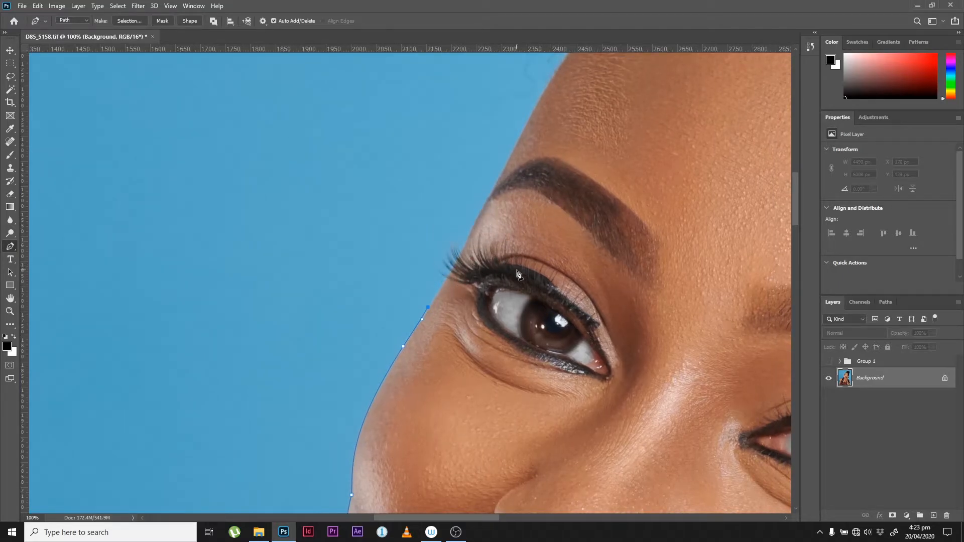
pyautogui.click(439, 289)
pyautogui.click(436, 279)
pyautogui.click(433, 259)
pyautogui.click(437, 250)
pyautogui.click(449, 236)
pyautogui.hotkey('ctrl', 'r')
pyautogui.moveTo(485, 190); pyautogui.dragTo(459, 251)
pyautogui.hotkey('ctrl', 'r')
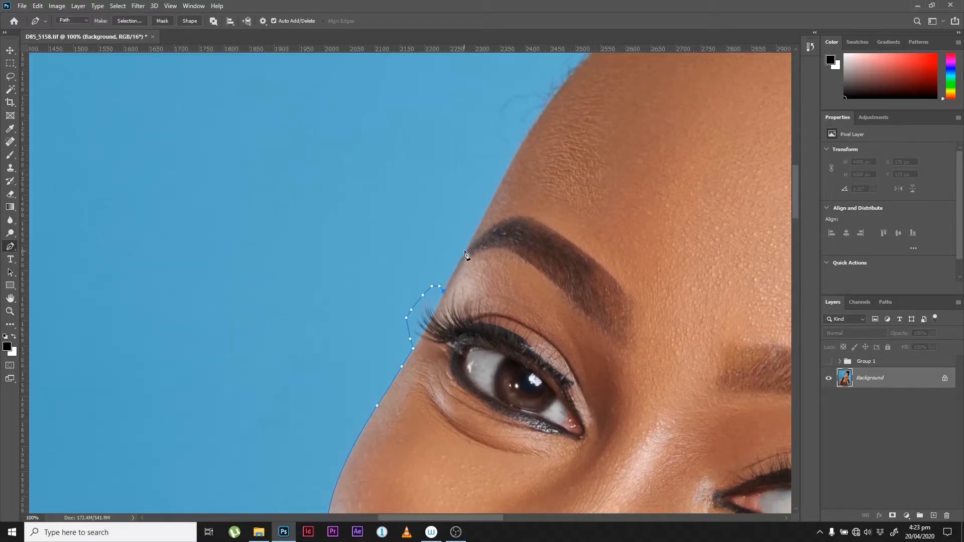
# Step: Trace the forehead's edge from the eyebrow up to the first hairline braid
pyautogui.click(453, 272)
pyautogui.click(467, 247)
pyautogui.click(482, 222)
pyautogui.moveTo(536, 159); pyautogui.dragTo(490, 222)
pyautogui.click(446, 280)
pyautogui.click(454, 266)
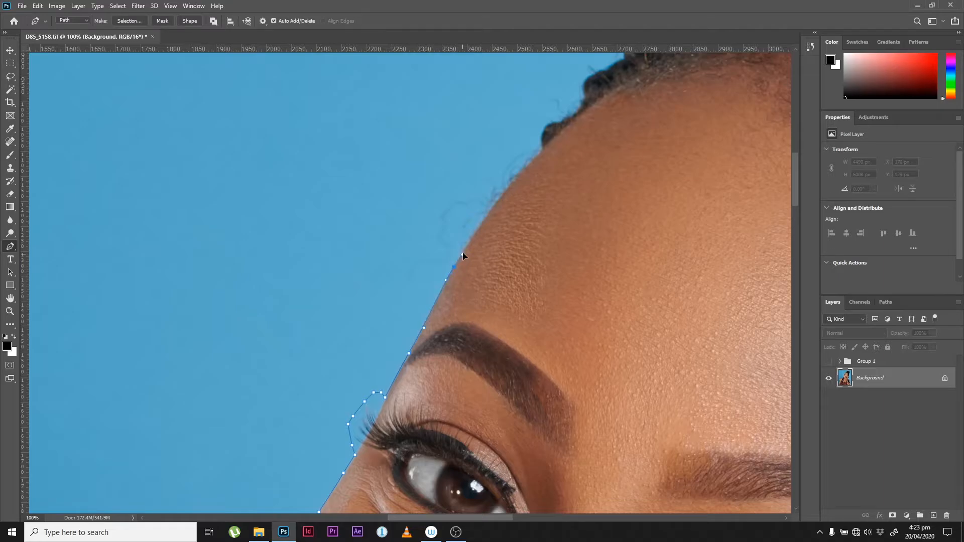
pyautogui.moveTo(533, 169); pyautogui.dragTo(486, 251)
pyautogui.click(463, 257)
pyautogui.click(495, 232)
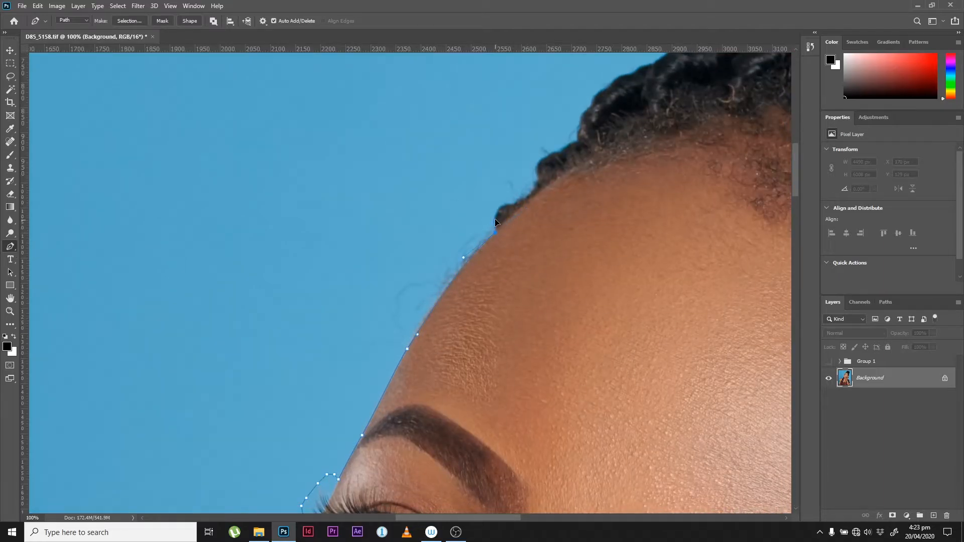
# Step: Follow the braided hairline up to the bun and close the path at its starting anchors
pyautogui.click(528, 195)
pyautogui.click(534, 165)
pyautogui.click(551, 152)
pyautogui.click(576, 138)
pyautogui.click(581, 116)
pyautogui.click(596, 93)
pyautogui.click(631, 73)
pyautogui.moveTo(667, 80); pyautogui.dragTo(517, 189)
pyautogui.click(459, 363)
pyautogui.click(470, 363)
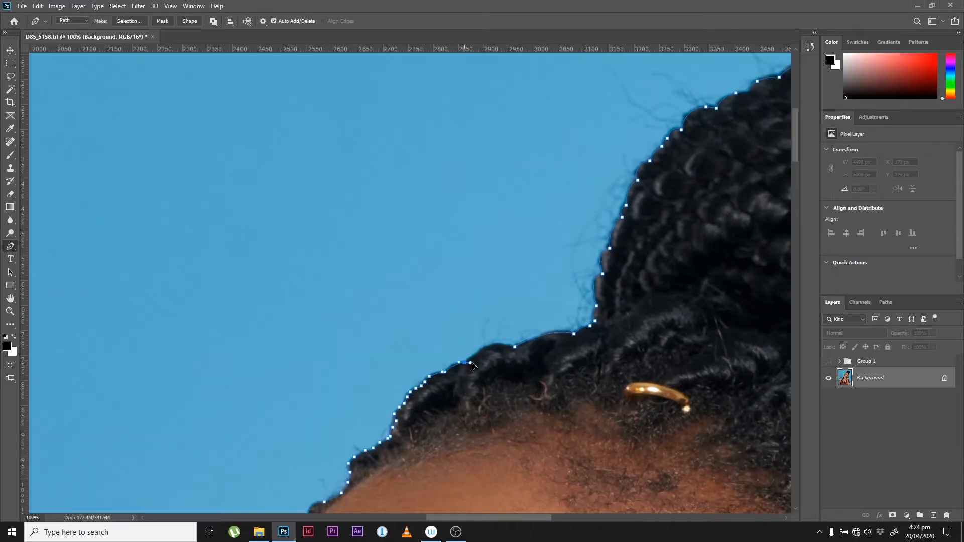
pyautogui.moveTo(471, 363); pyautogui.dragTo(543, 358)
pyautogui.hotkey('ctrl', '0')
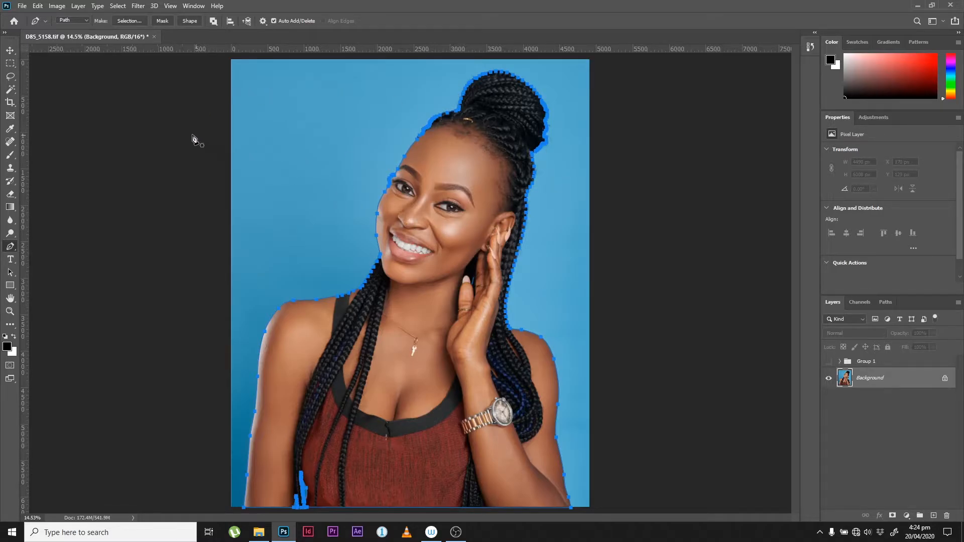
# Step: Convert the closed path into a new anti-aliased selection with a feather radius of 0 pixels
pyautogui.click(126, 21)
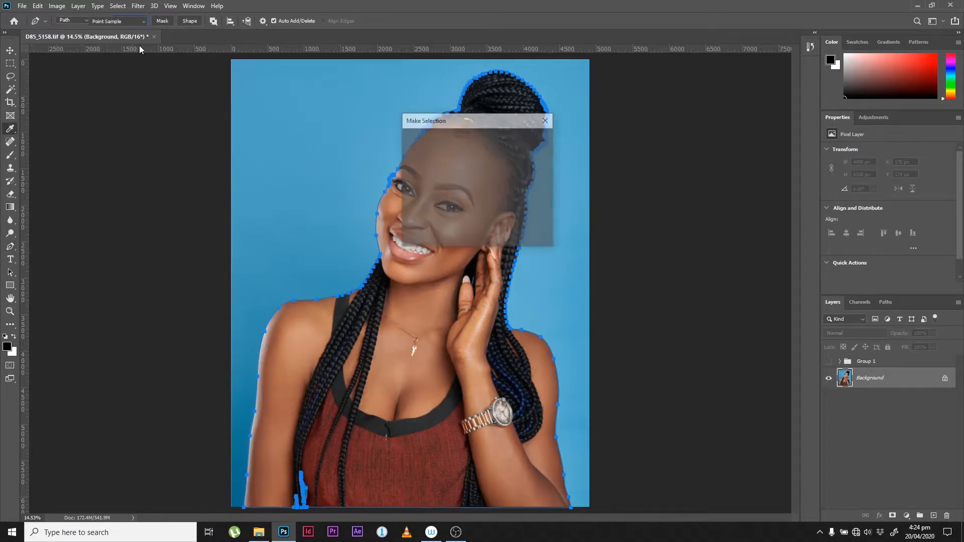
pyautogui.moveTo(474, 127); pyautogui.dragTo(453, 173)
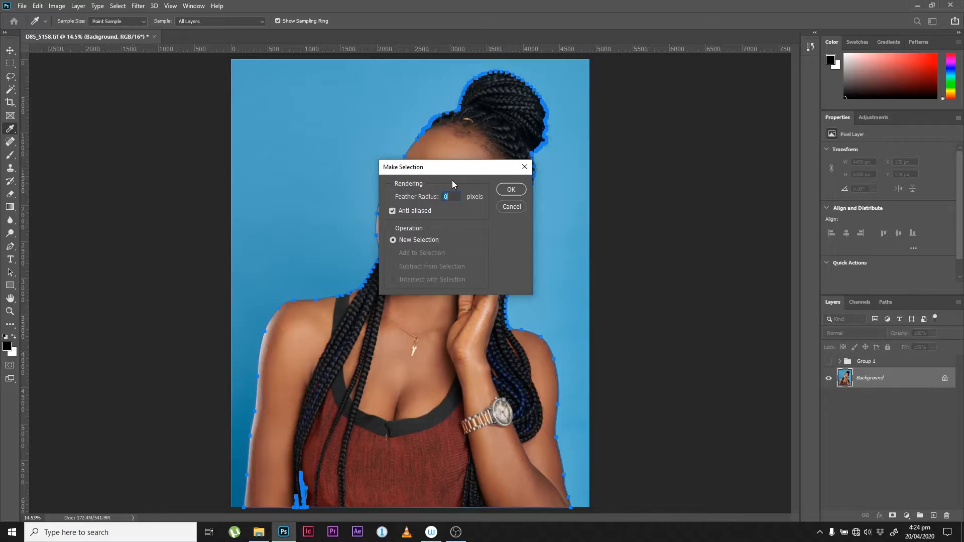
pyautogui.moveTo(443, 168); pyautogui.dragTo(446, 165)
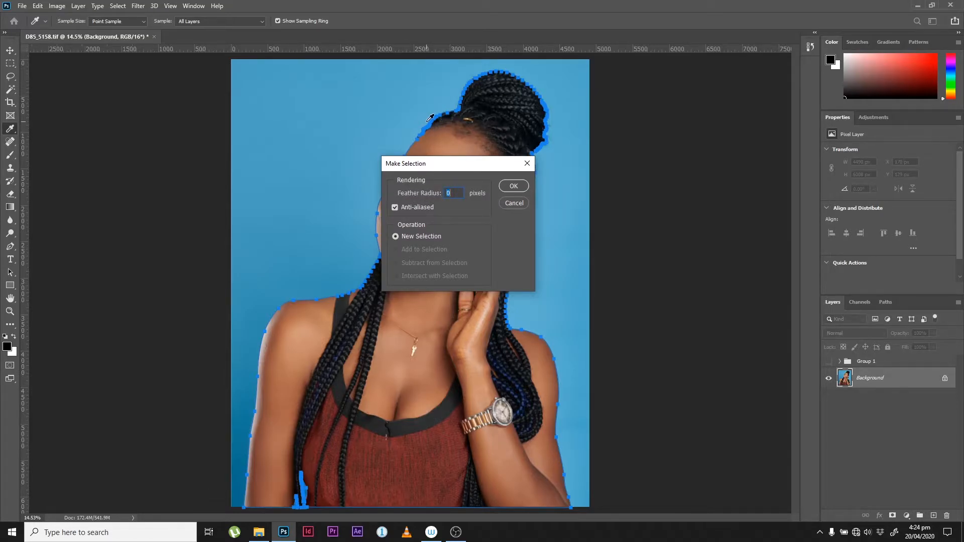
pyautogui.moveTo(492, 164); pyautogui.dragTo(551, 169)
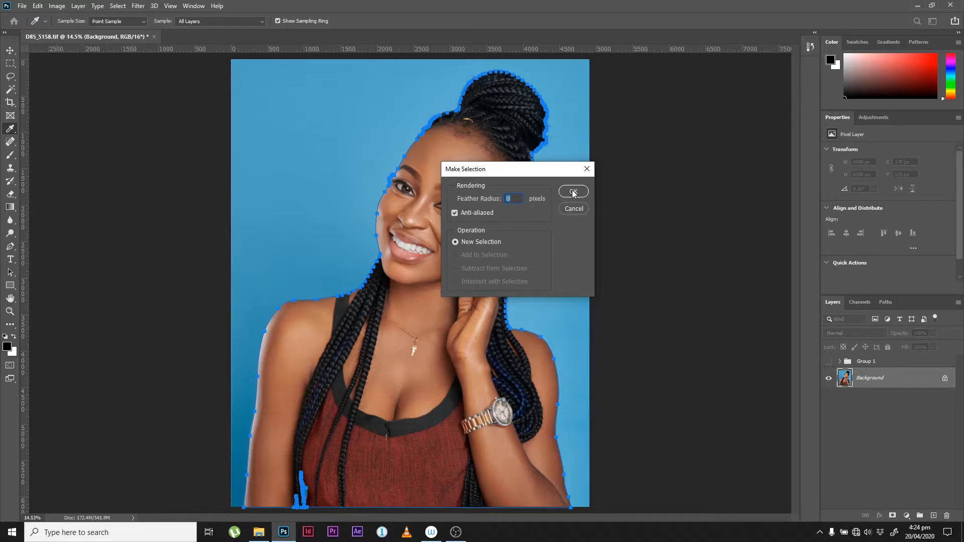
pyautogui.click(573, 209)
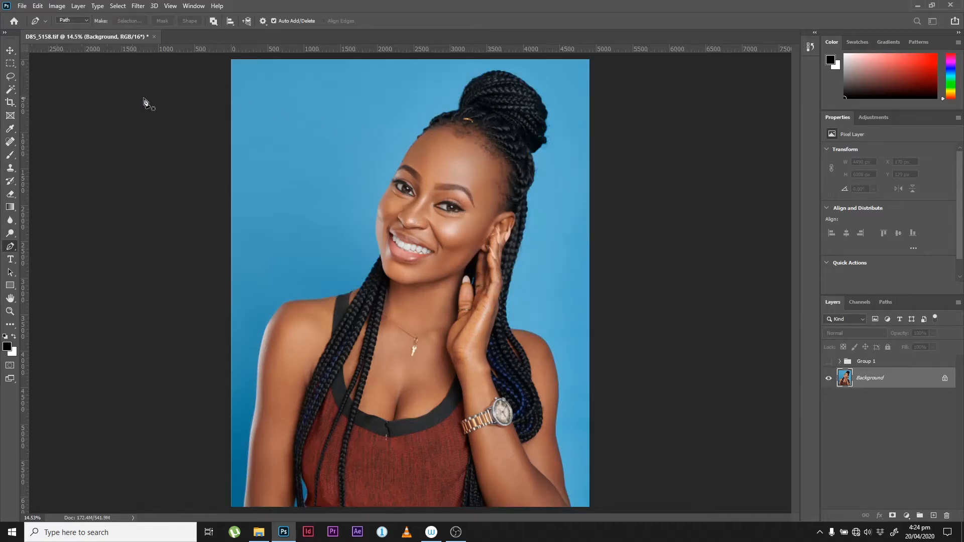
# Step: Refine the woman's selection in Select and Mask with Smooth 4, Feather 1.1 px and Shift Edge -7%
pyautogui.click(11, 64)
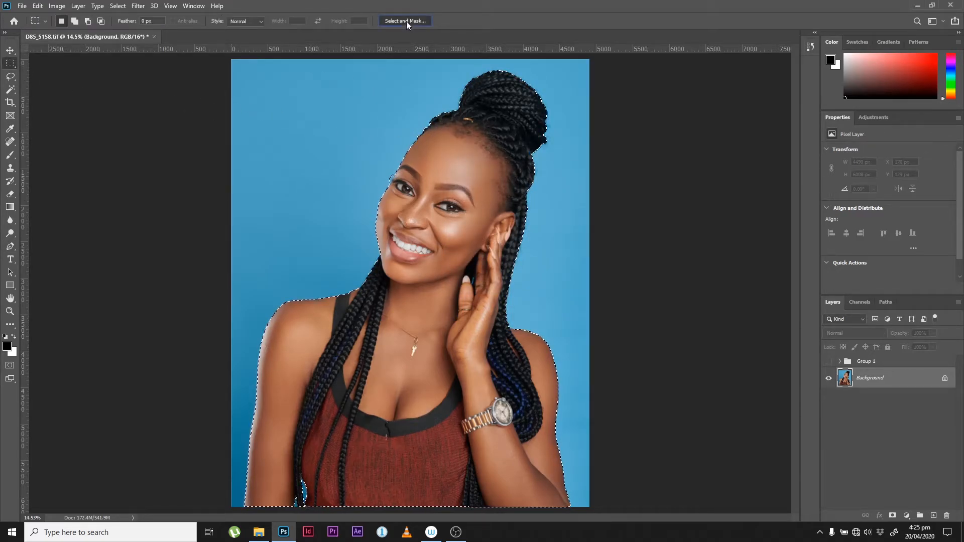
pyautogui.click(406, 20)
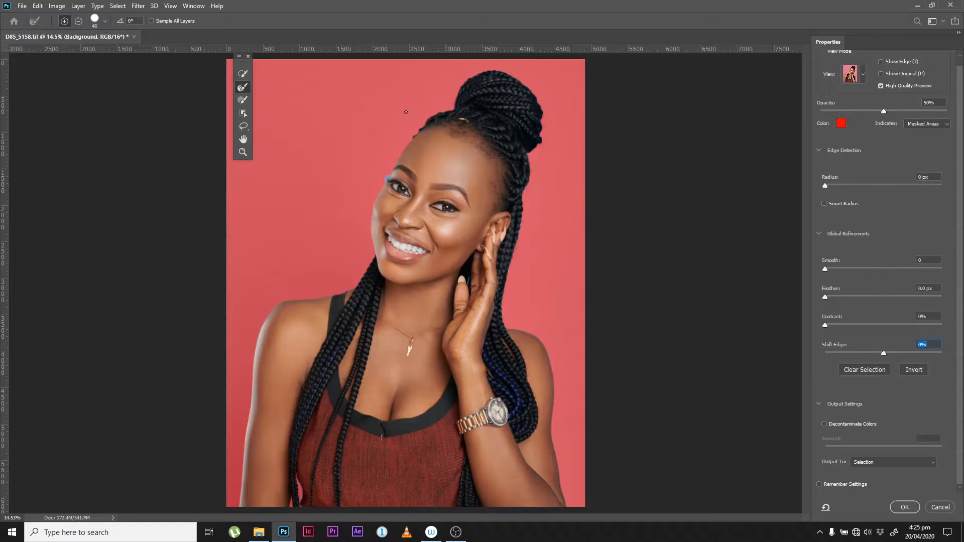
pyautogui.hotkey('ctrl', '+')
pyautogui.hotkey('ctrl', '+')
pyautogui.hotkey('ctrl', '+')
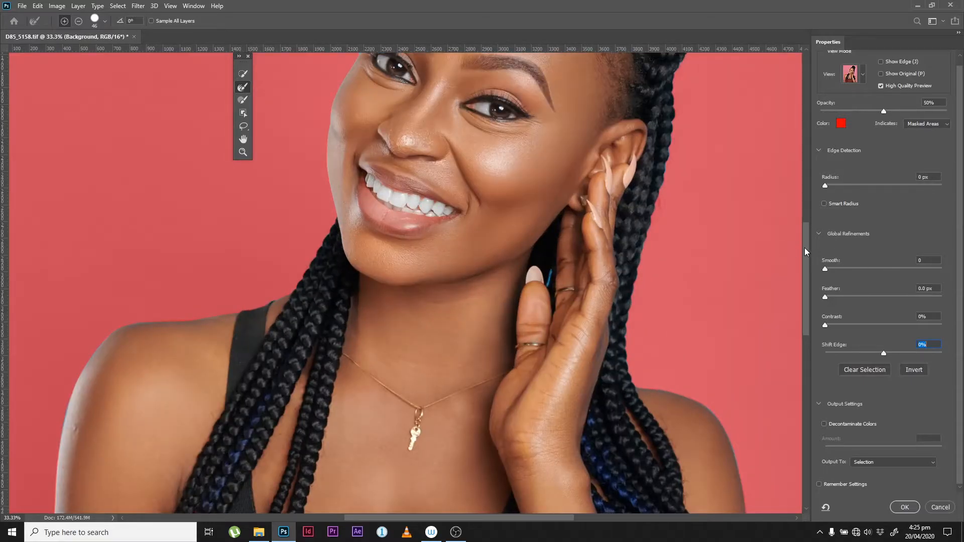
pyautogui.moveTo(804, 248); pyautogui.dragTo(805, 205)
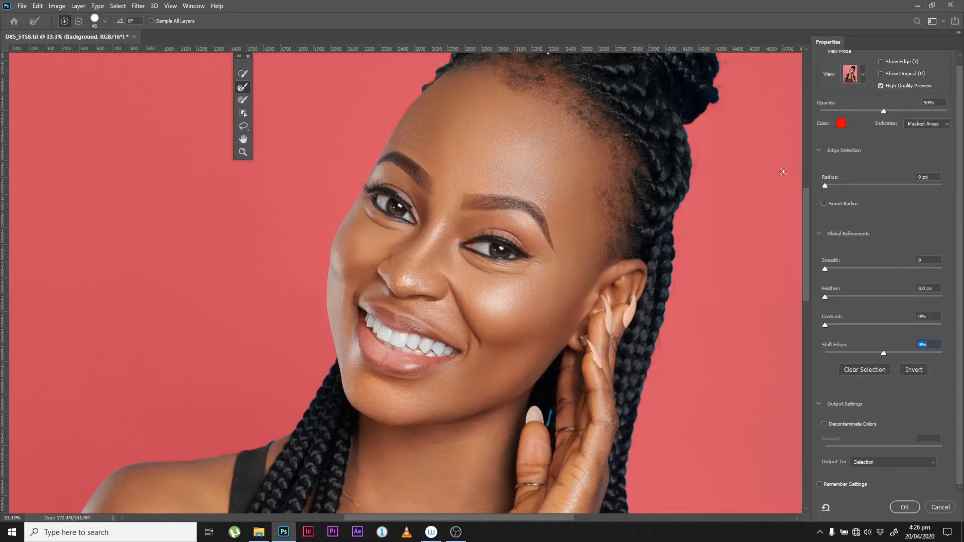
pyautogui.moveTo(806, 213)
pyautogui.mouseDown()
pyautogui.moveTo(806, 187)
pyautogui.moveTo(805, 203)
pyautogui.mouseUp()
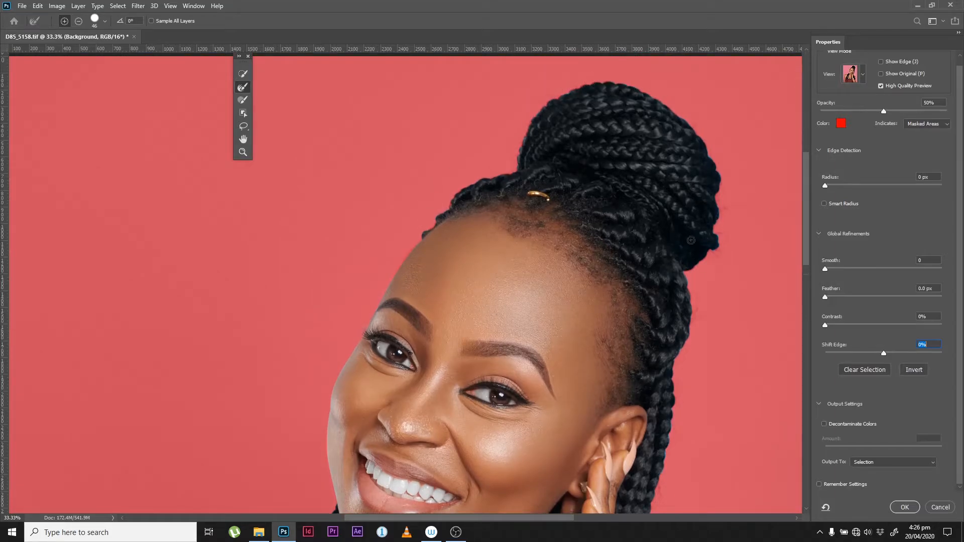
pyautogui.moveTo(806, 203); pyautogui.dragTo(806, 229)
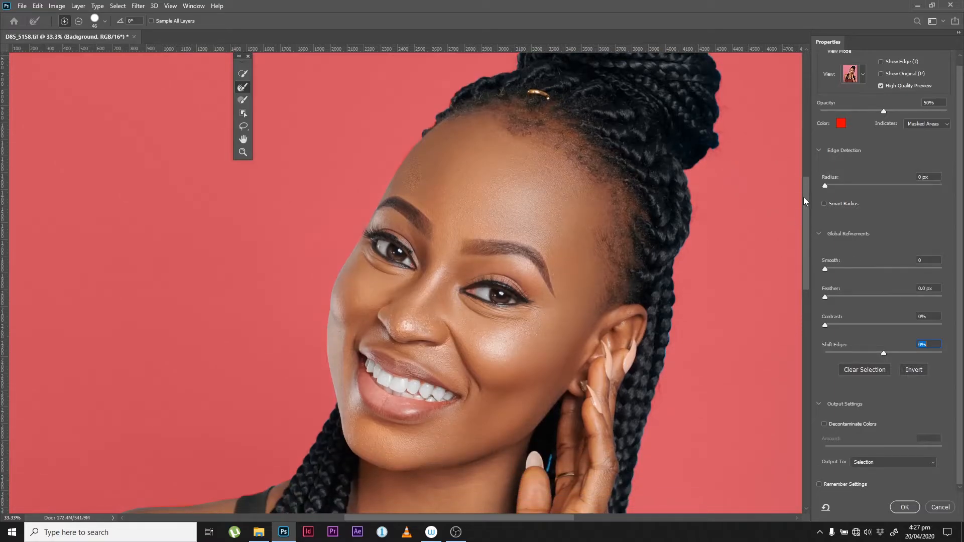
pyautogui.click(824, 270)
pyautogui.moveTo(825, 298); pyautogui.dragTo(828, 298)
pyautogui.click(883, 353)
pyautogui.moveTo(885, 353); pyautogui.dragTo(882, 354)
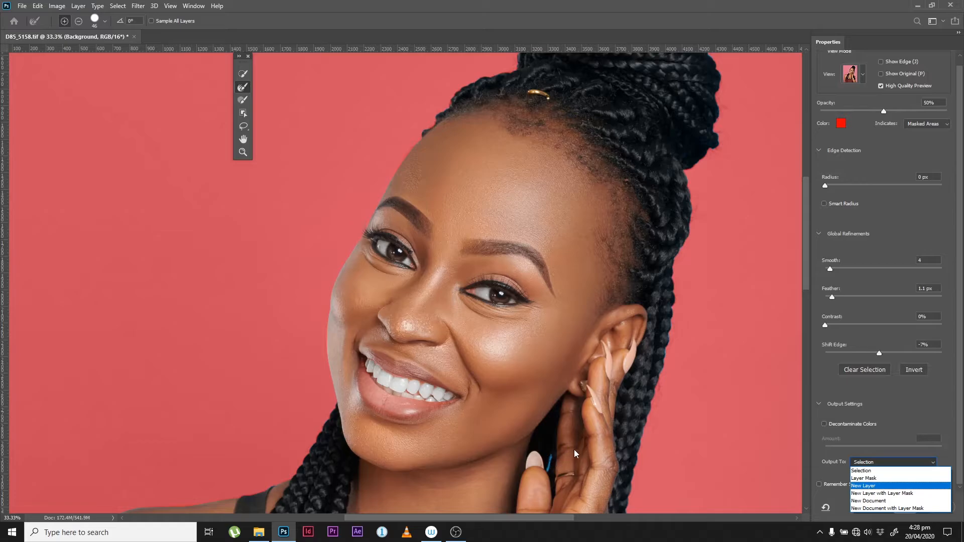
# Step: Output the refined selection to a new layer
pyautogui.click(875, 471)
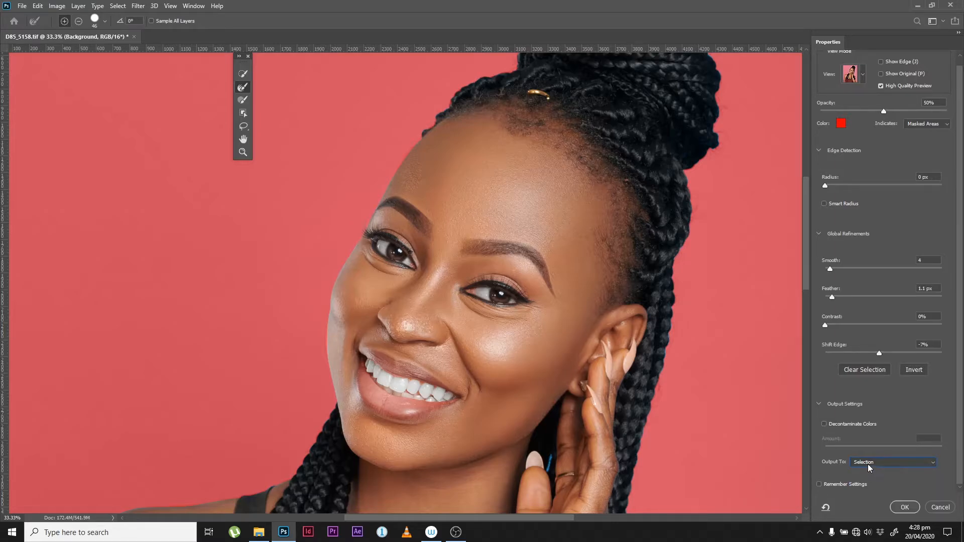
pyautogui.click(867, 462)
pyautogui.click(872, 486)
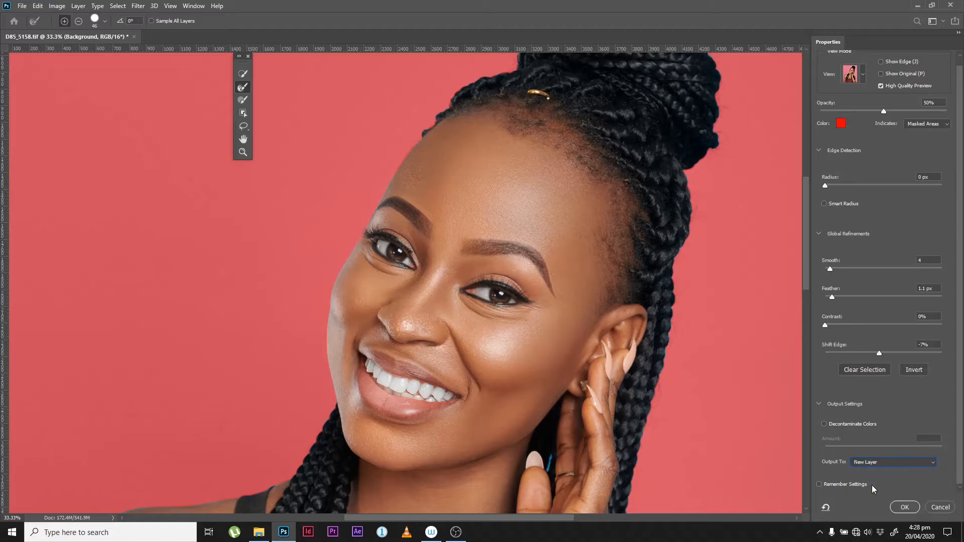
pyautogui.click(905, 507)
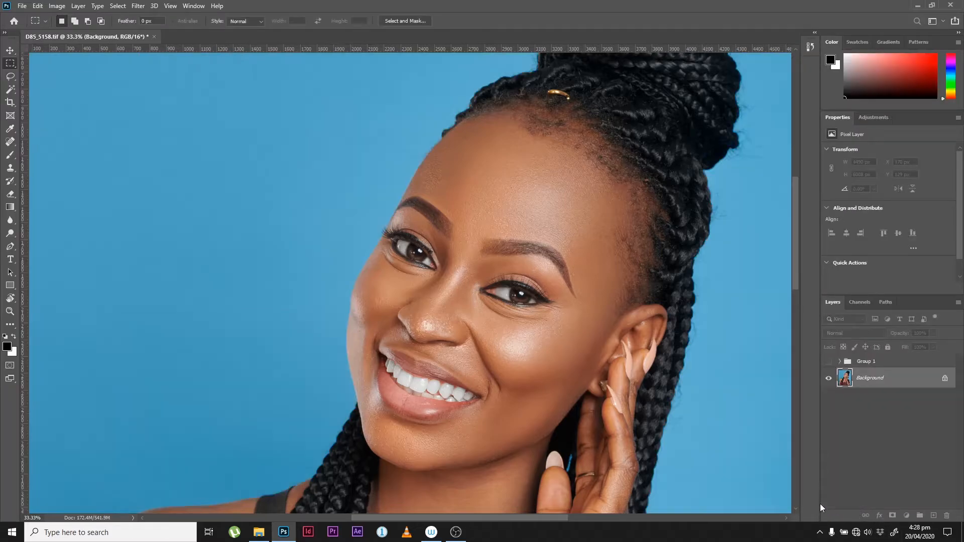
pyautogui.hotkey('ctrl', '0')
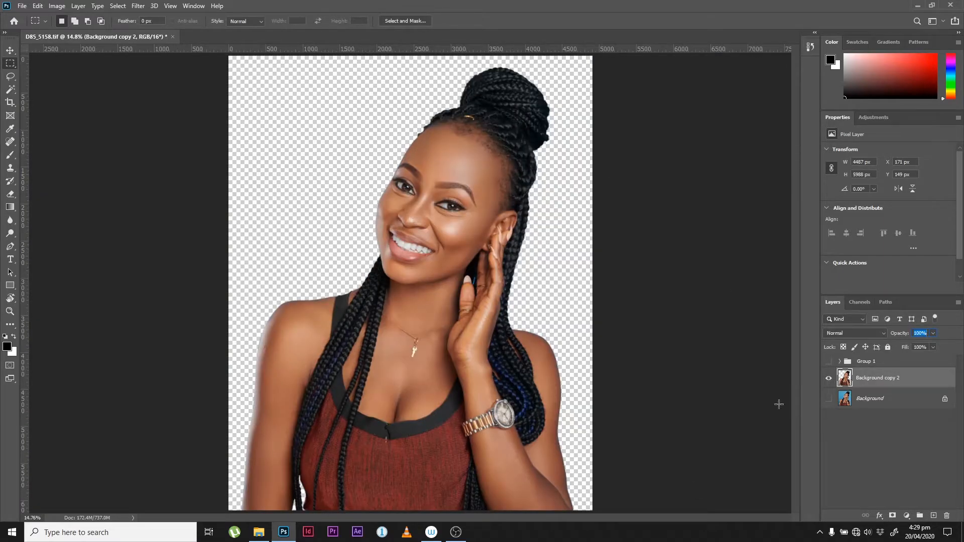
# Step: Hide the cut-out layer, then show and select the original Background layer
pyautogui.click(828, 380)
pyautogui.click(828, 399)
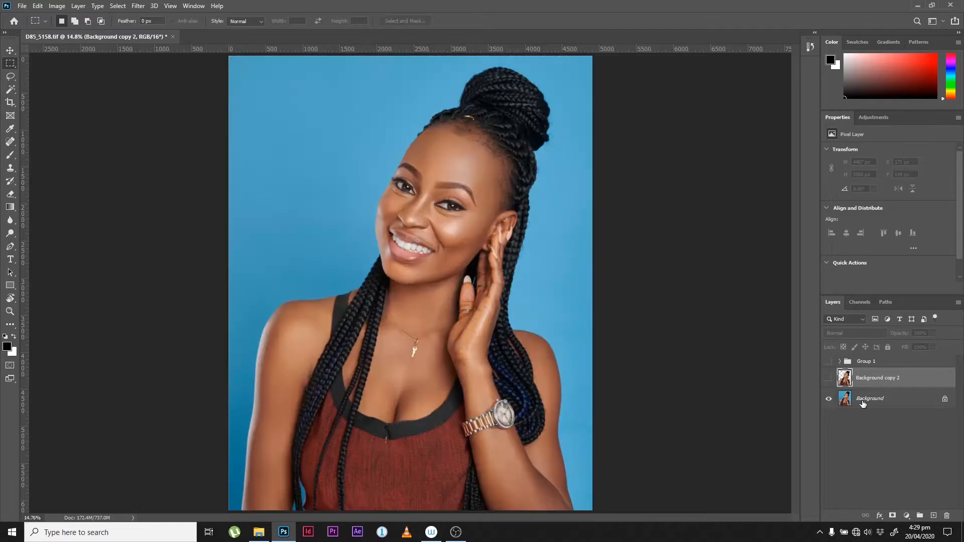
pyautogui.click(862, 402)
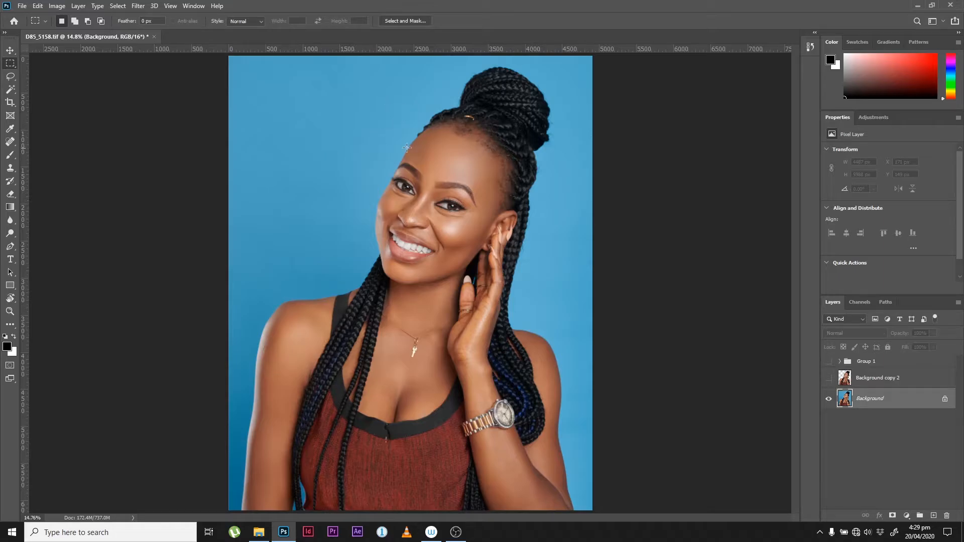
# Step: Select the blue backdrop around the woman with the Magic Wand at tolerance 32, including the darker area beside her arm
pyautogui.click(11, 91)
pyautogui.rightClick(11, 92)
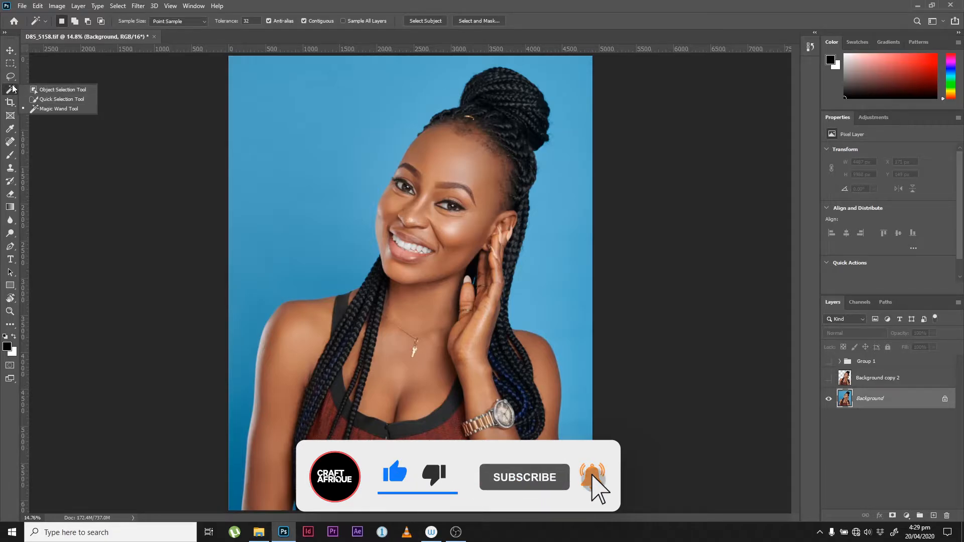
pyautogui.click(45, 109)
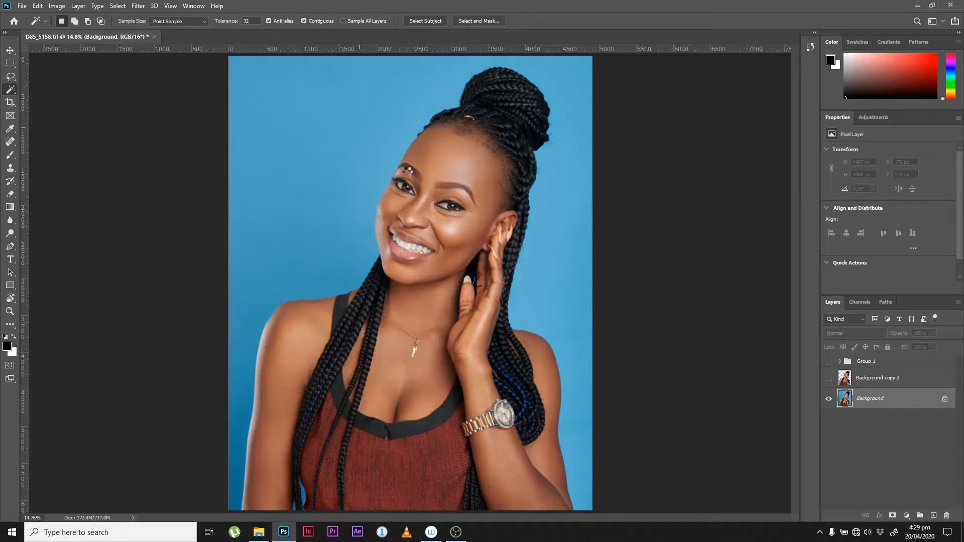
pyautogui.click(330, 217)
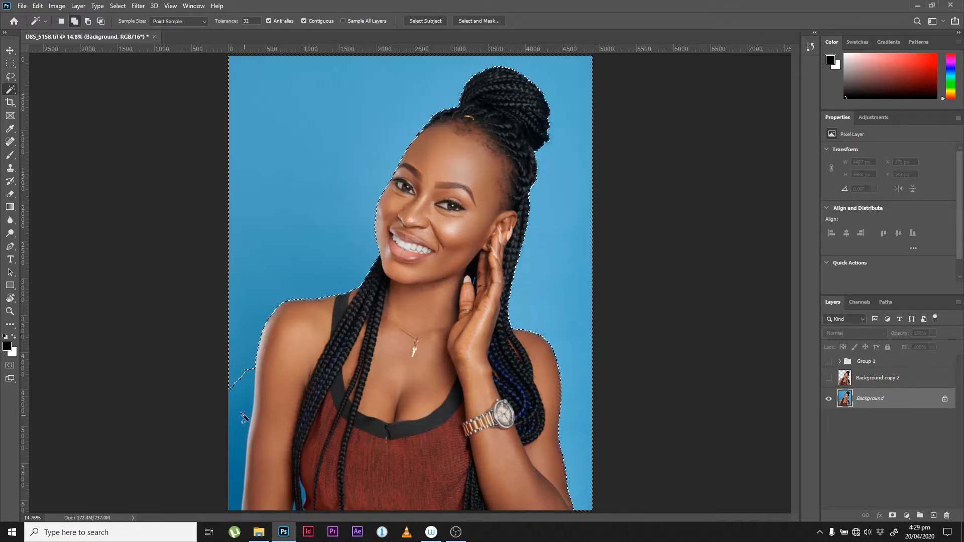
pyautogui.click(241, 431)
# Step: Add the small blue gap between the woman's thumb and fingers to the backdrop selection
pyautogui.scroll(4, 471, 244)
pyautogui.hscroll(3, 607, 244)
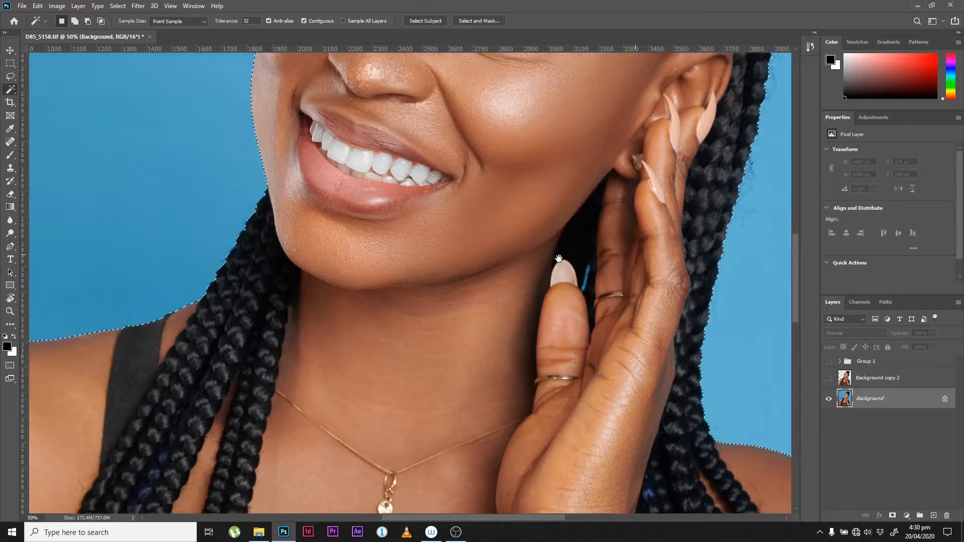
pyautogui.keyDown('shift'); pyautogui.click(540, 288); pyautogui.keyUp('shift')
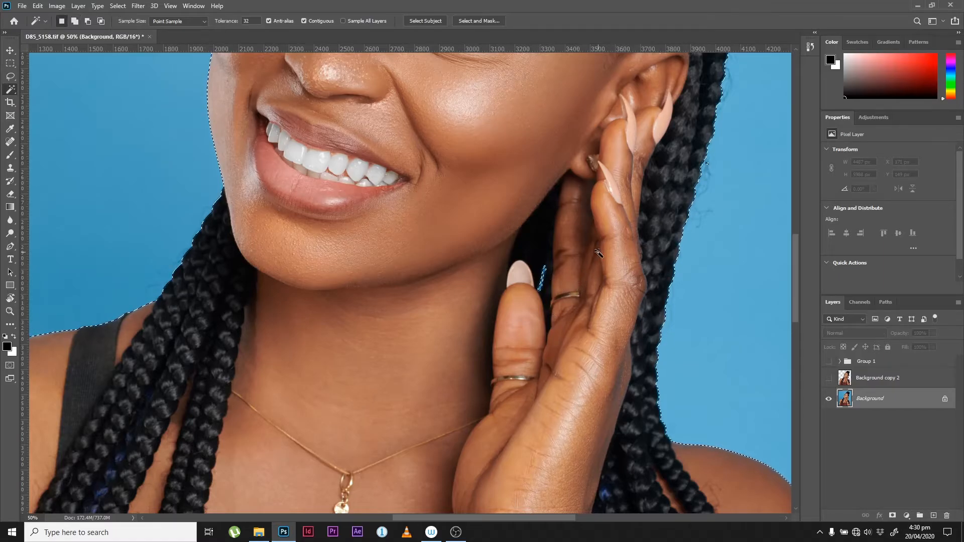
pyautogui.hotkey('ctrl', '0')
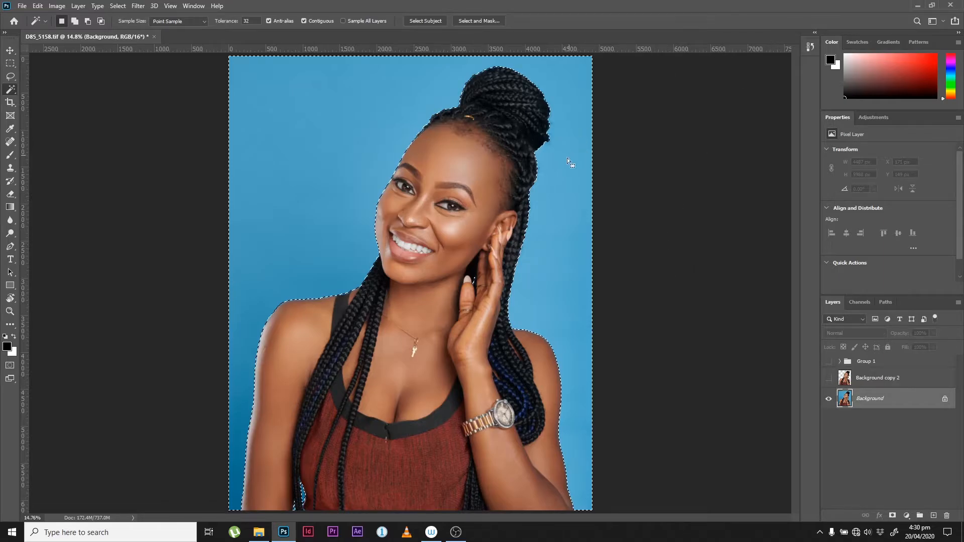
pyautogui.click(425, 21)
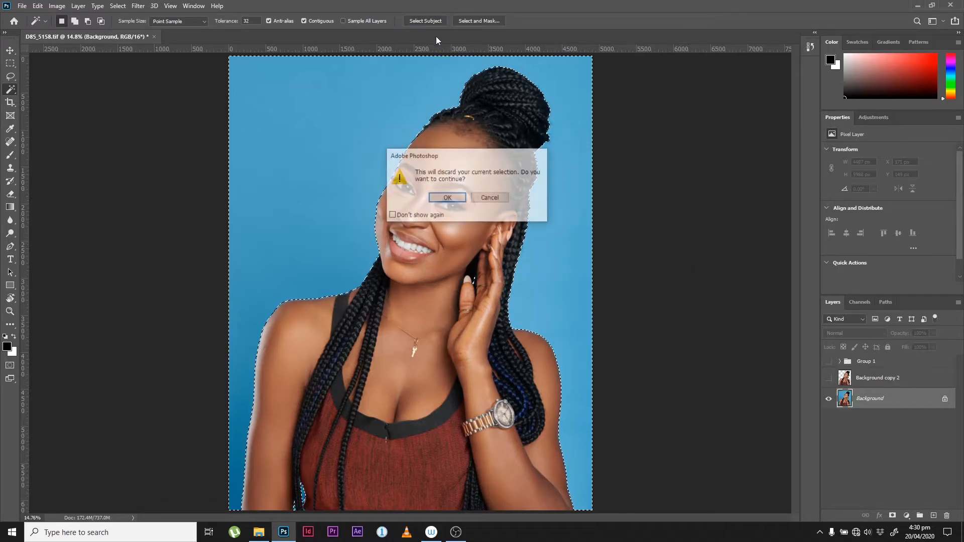
pyautogui.click(490, 198)
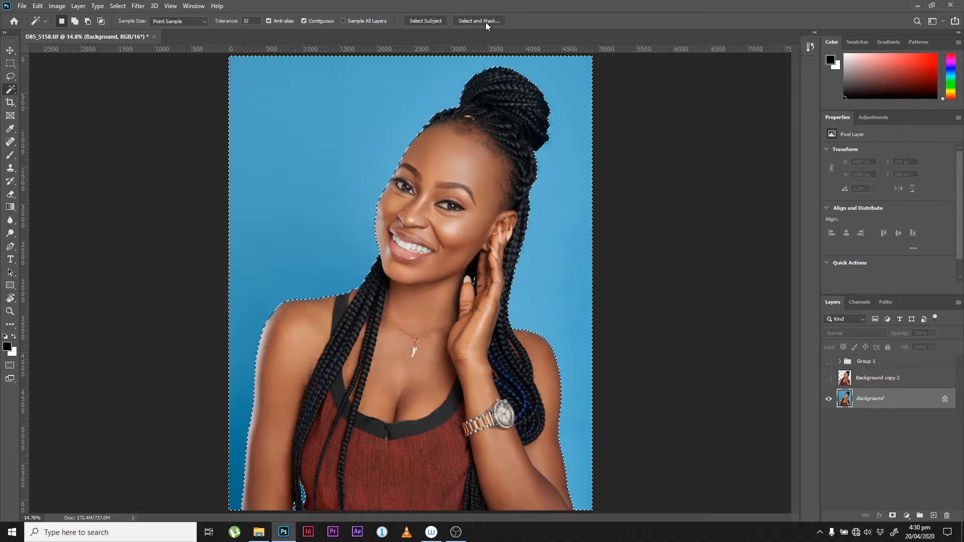
pyautogui.click(486, 21)
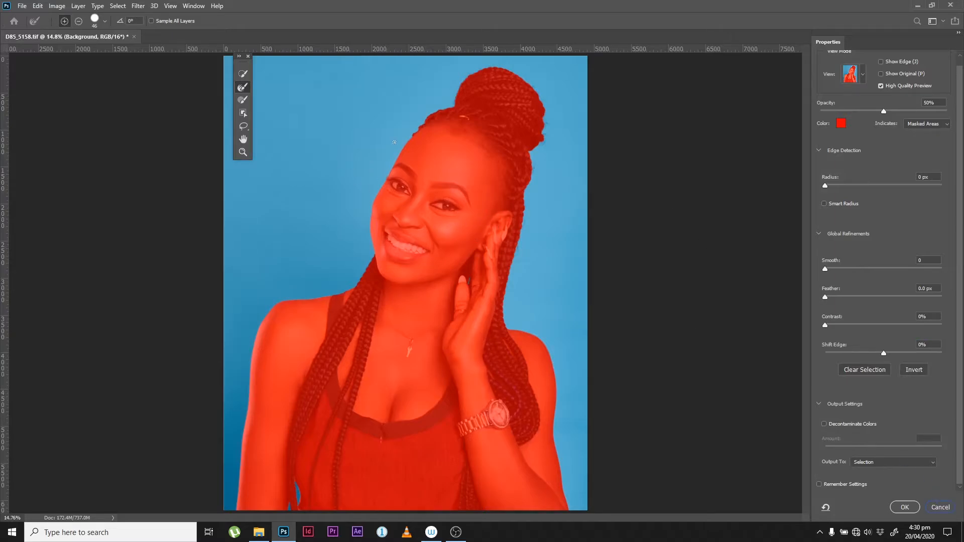
pyautogui.click(939, 508)
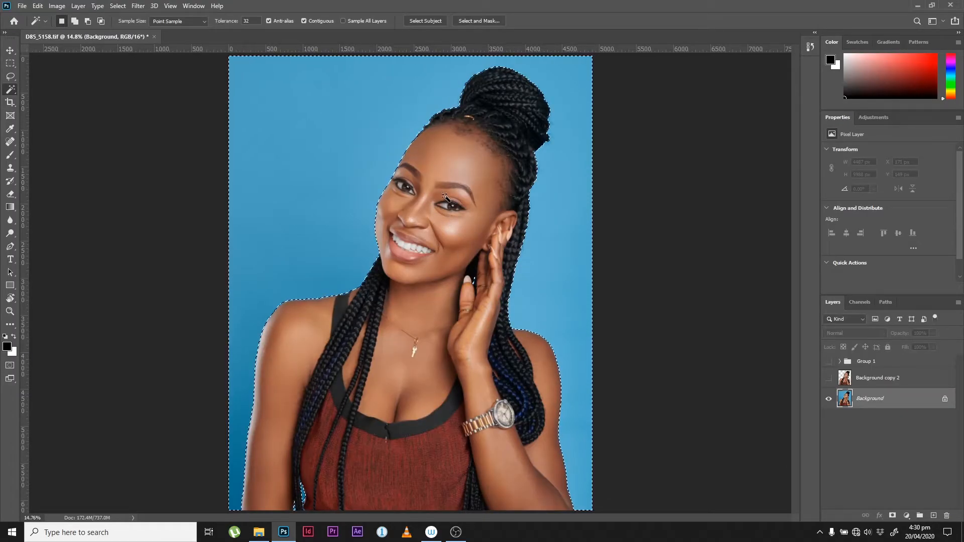
# Step: Invert the selection to the woman and refine it in Select and Mask with Smooth 4, Feather 1.0 px and Shift Edge -24%
pyautogui.rightClick(445, 197)
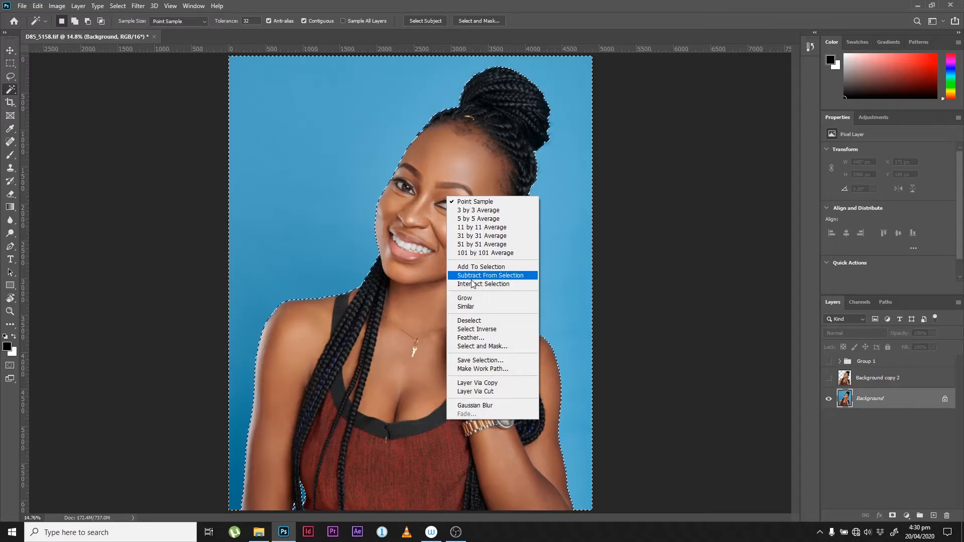
pyautogui.click(477, 329)
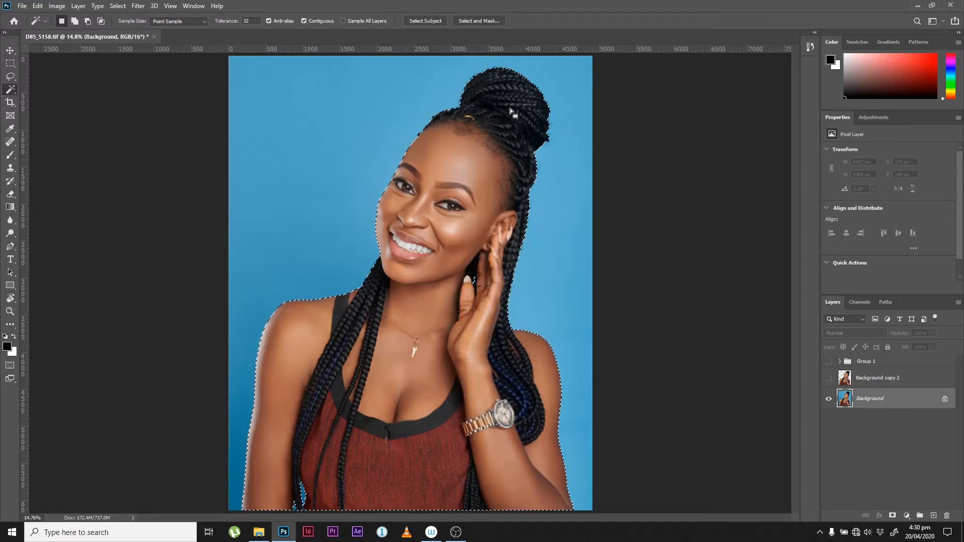
pyautogui.click(483, 22)
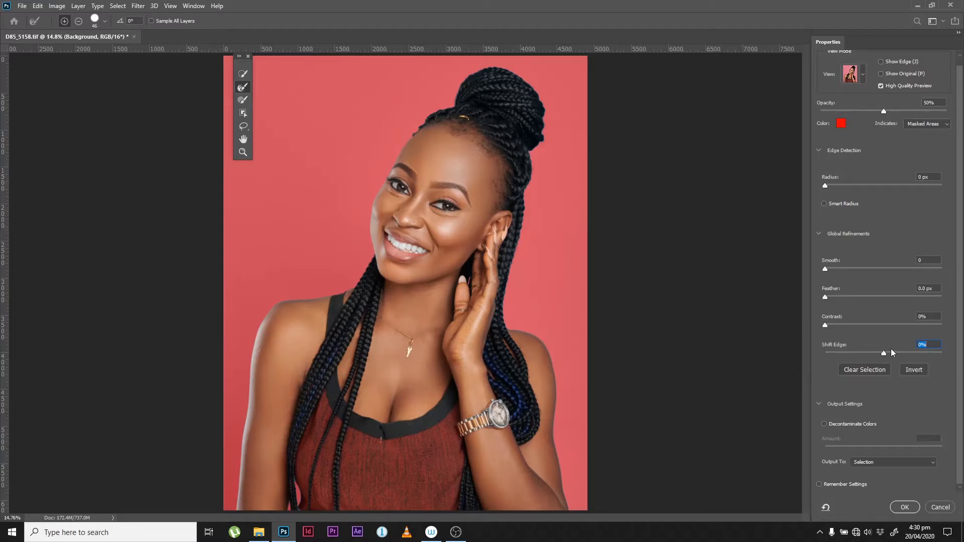
pyautogui.moveTo(875, 353); pyautogui.dragTo(847, 354)
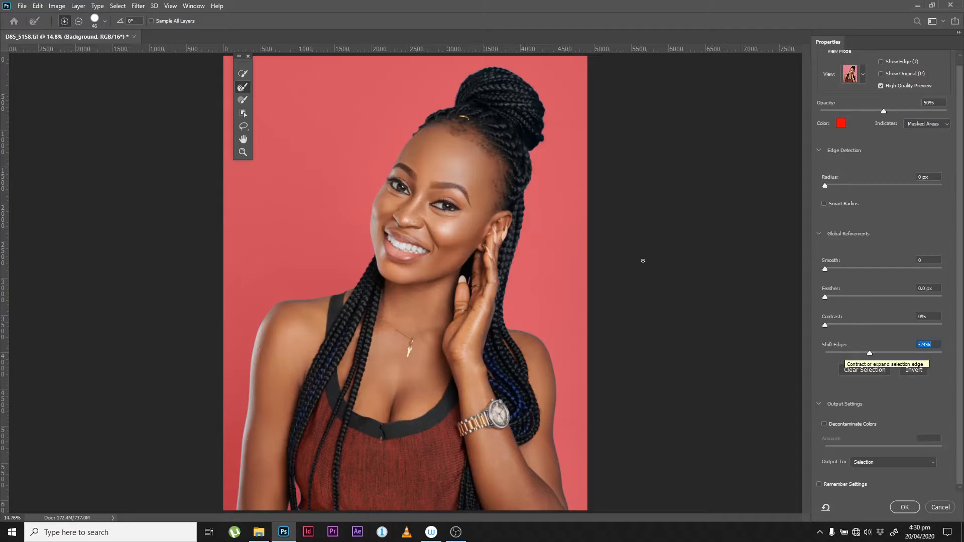
pyautogui.moveTo(824, 269); pyautogui.dragTo(829, 297)
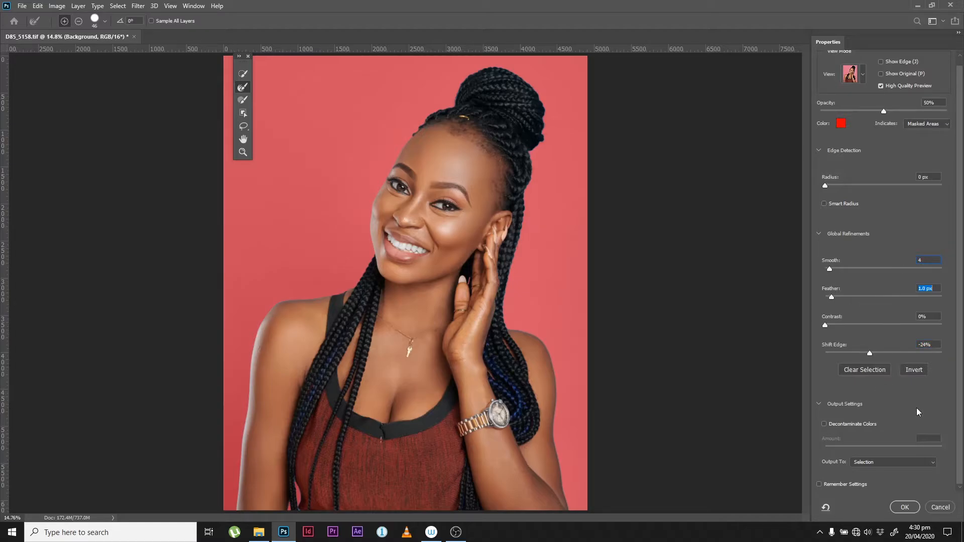
# Step: Output the refined selection to a new layer and delete the earlier cut-out layer, Background copy 2
pyautogui.click(873, 462)
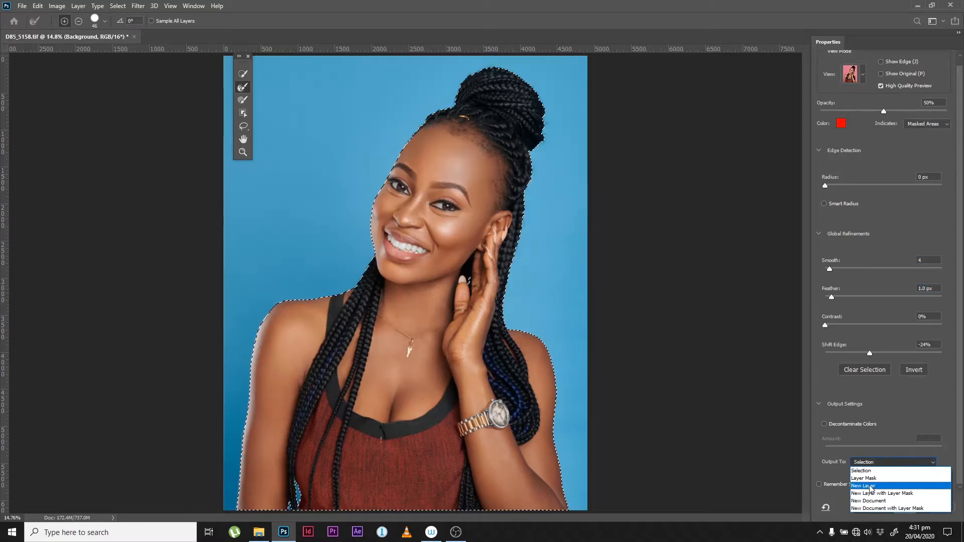
pyautogui.click(867, 487)
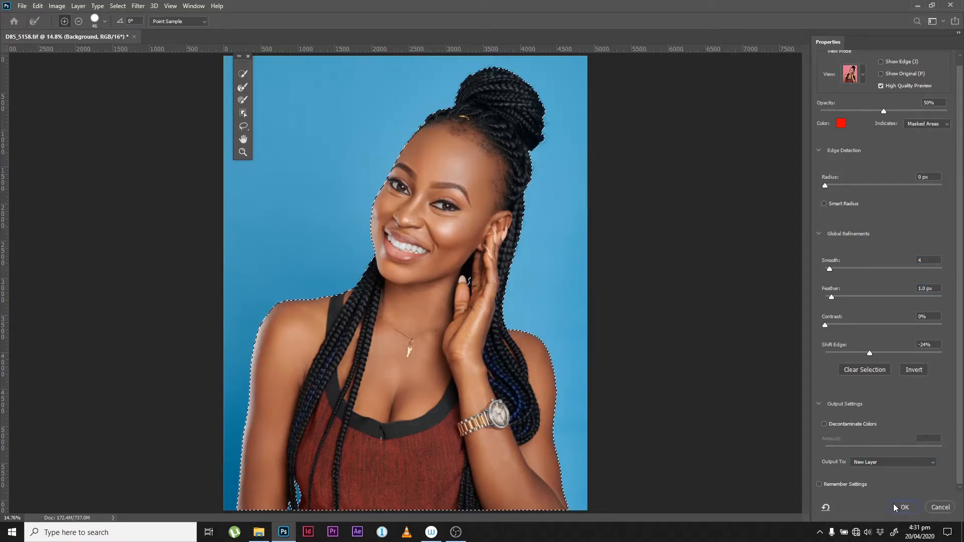
pyautogui.press('Return')
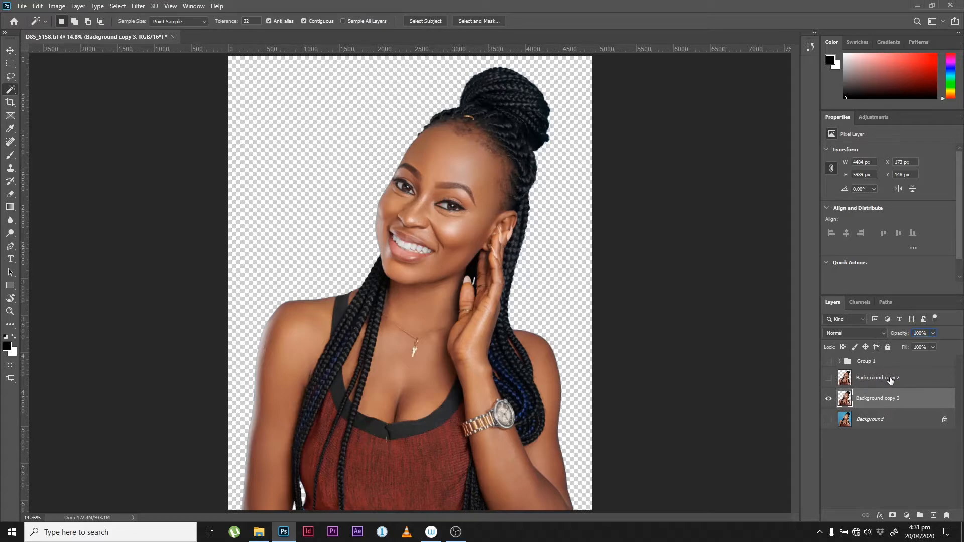
pyautogui.moveTo(889, 385); pyautogui.dragTo(945, 515)
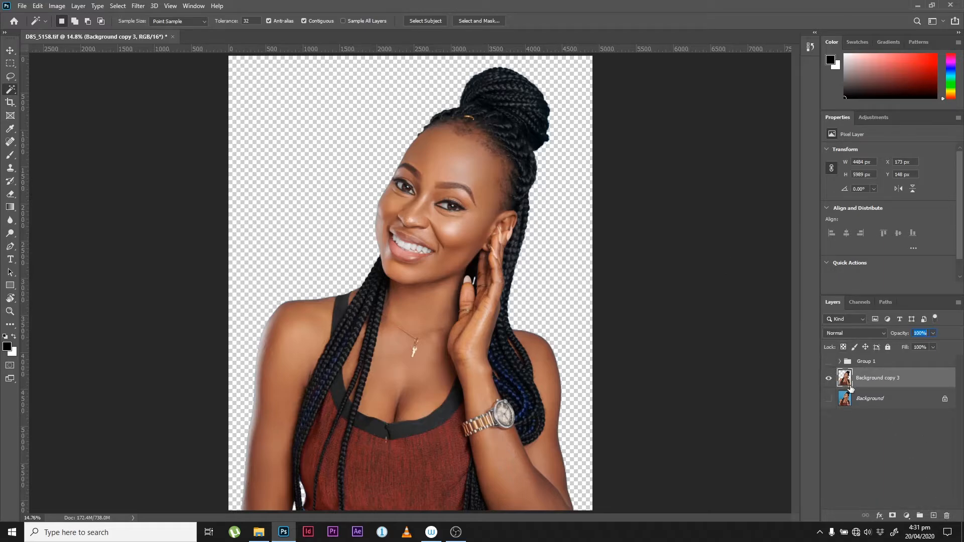
# Step: Add a Gradient Fill layer directly above the original Background layer and set its style to Radial
pyautogui.click(882, 401)
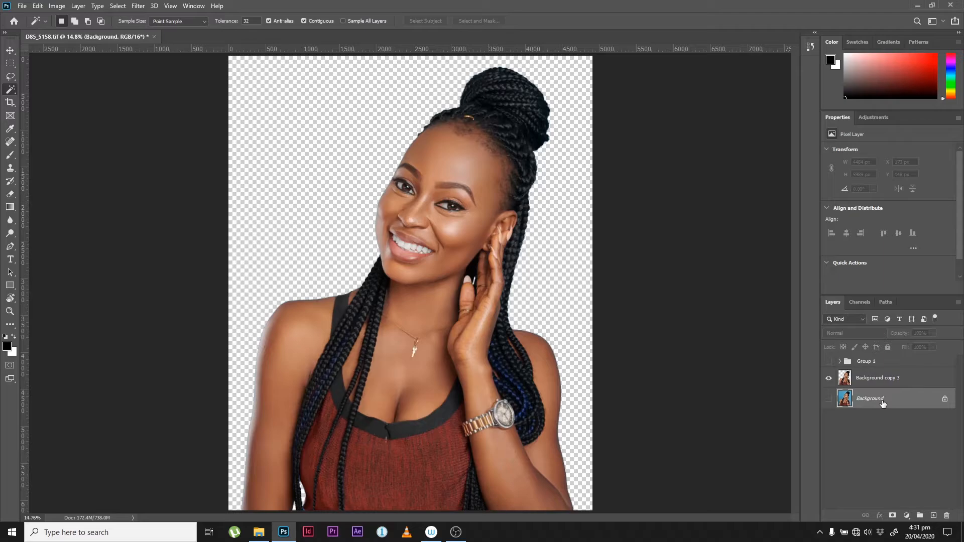
pyautogui.click(907, 517)
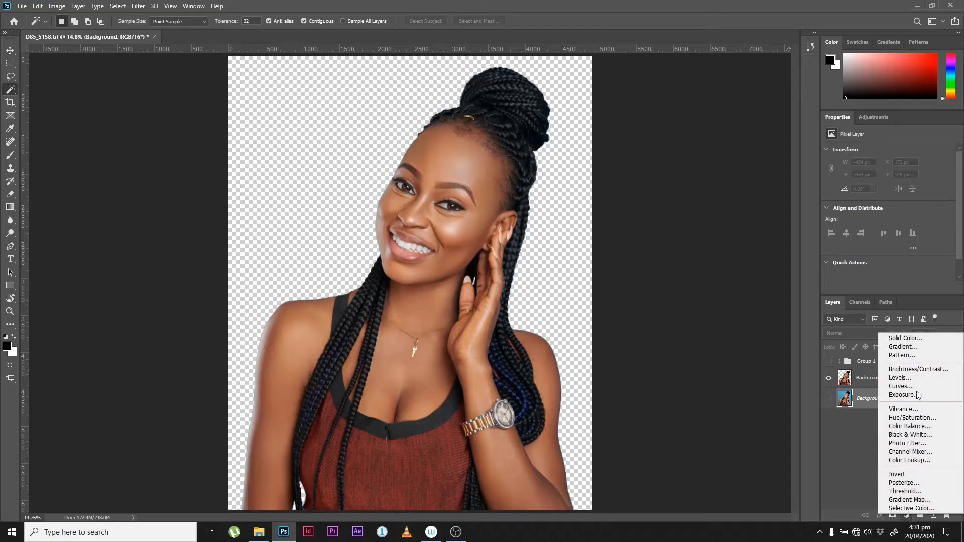
pyautogui.click(906, 516)
pyautogui.click(907, 516)
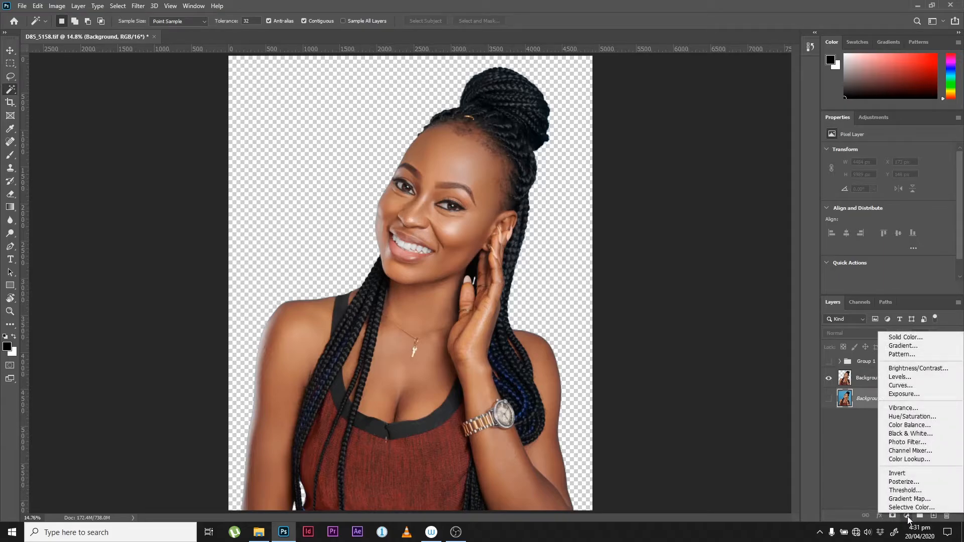
pyautogui.click(922, 346)
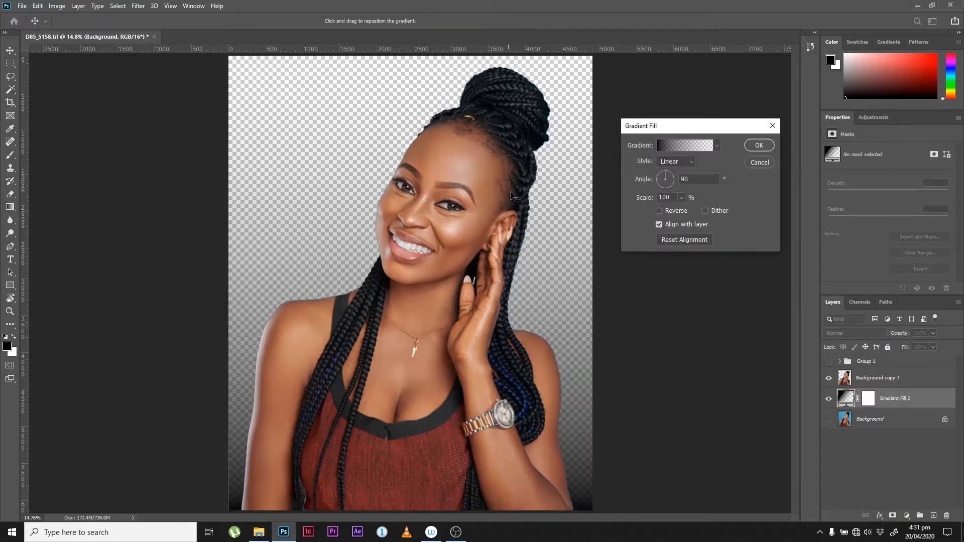
pyautogui.click(685, 163)
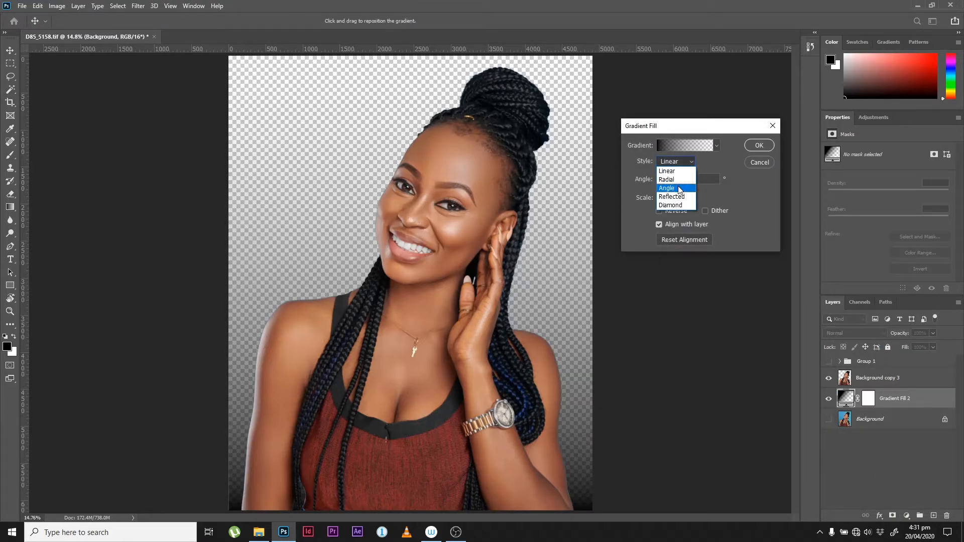
pyautogui.click(678, 181)
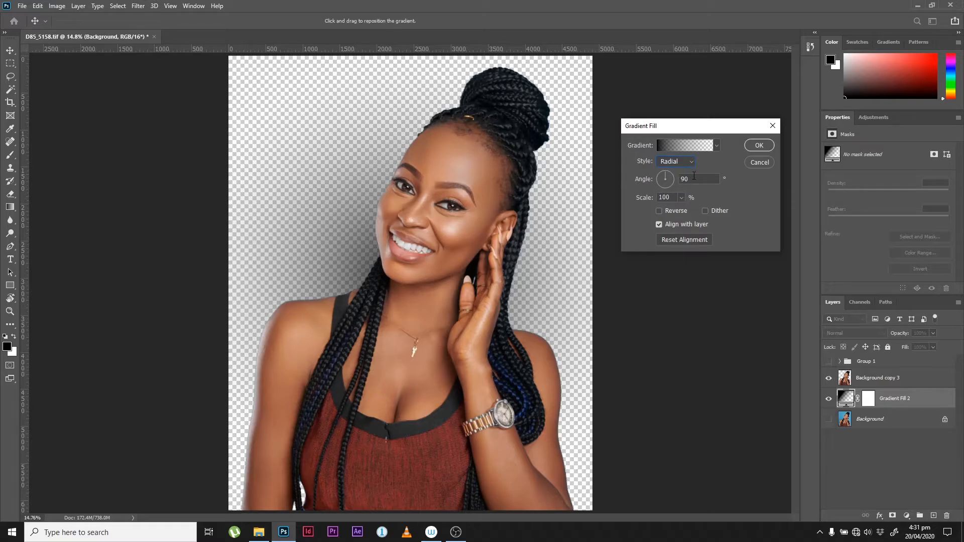
# Step: Apply the Foreground to Background preset from the Basics group to the fill's gradient
pyautogui.click(697, 146)
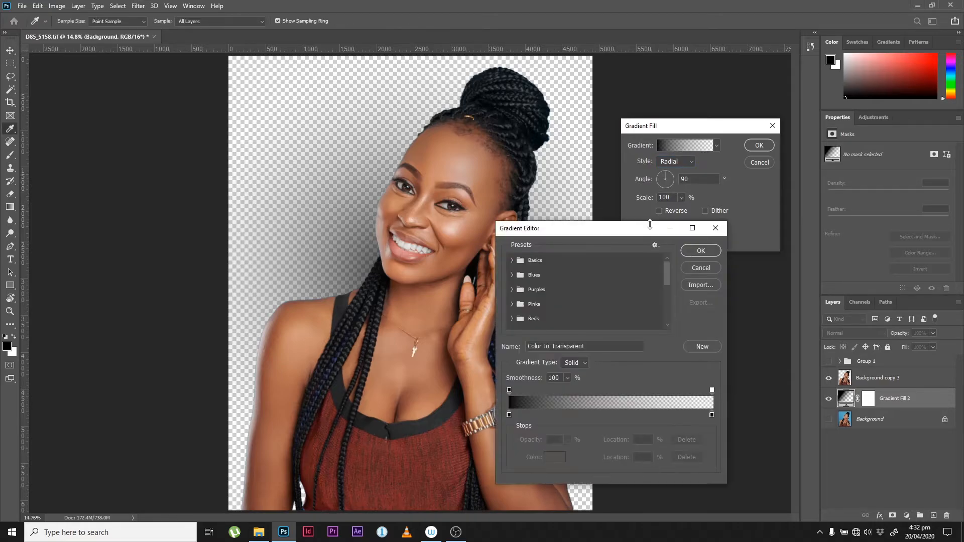
pyautogui.click(512, 261)
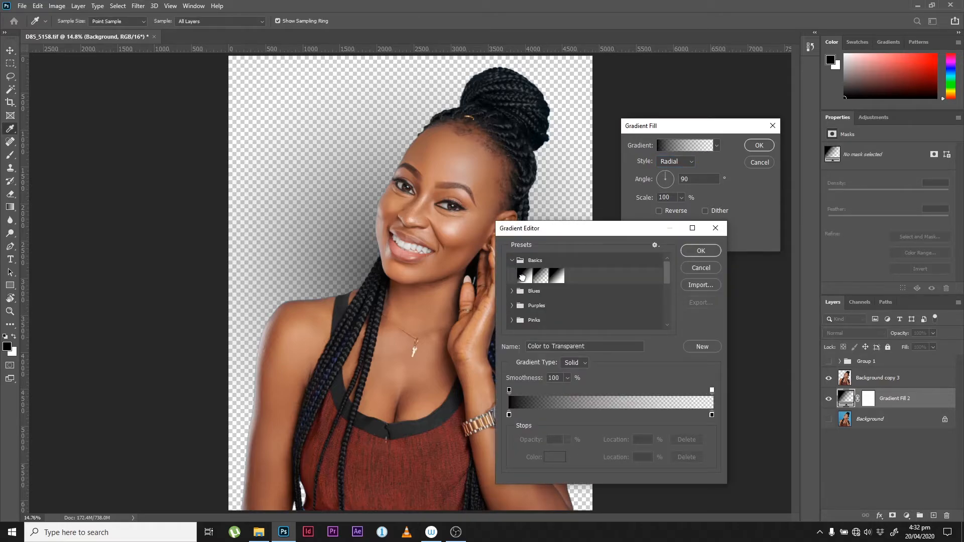
pyautogui.click(522, 277)
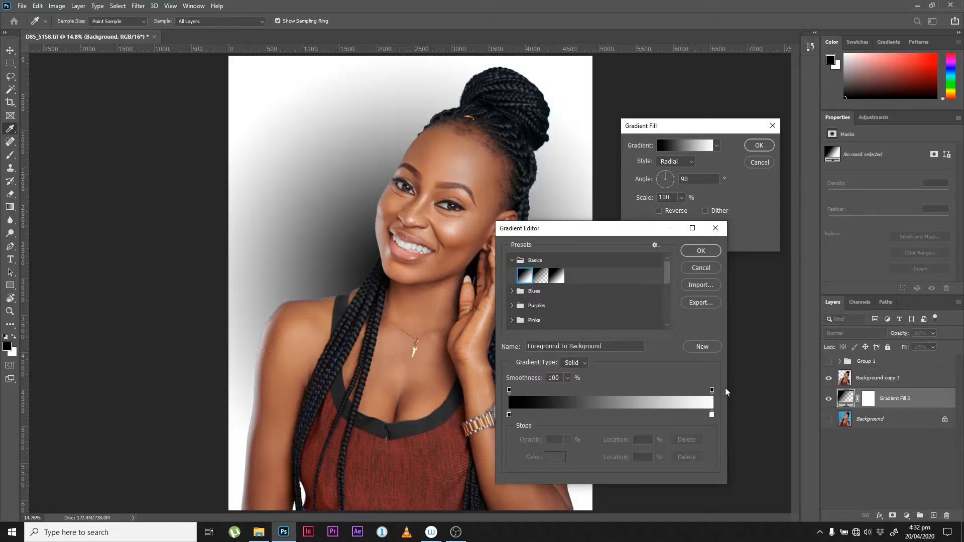
# Step: Change the black colour stop at location 0% of the gradient to a pale yellow
pyautogui.click(508, 415)
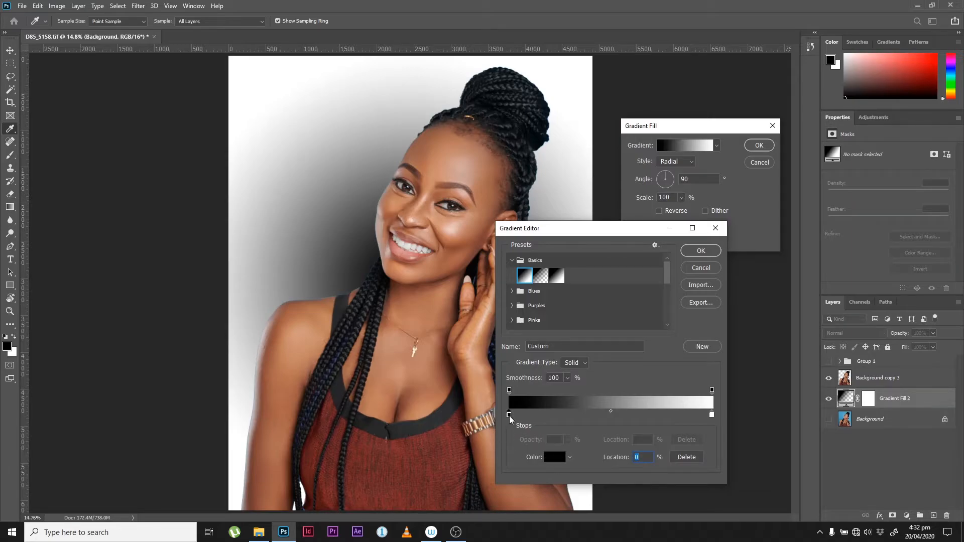
pyautogui.click(555, 457)
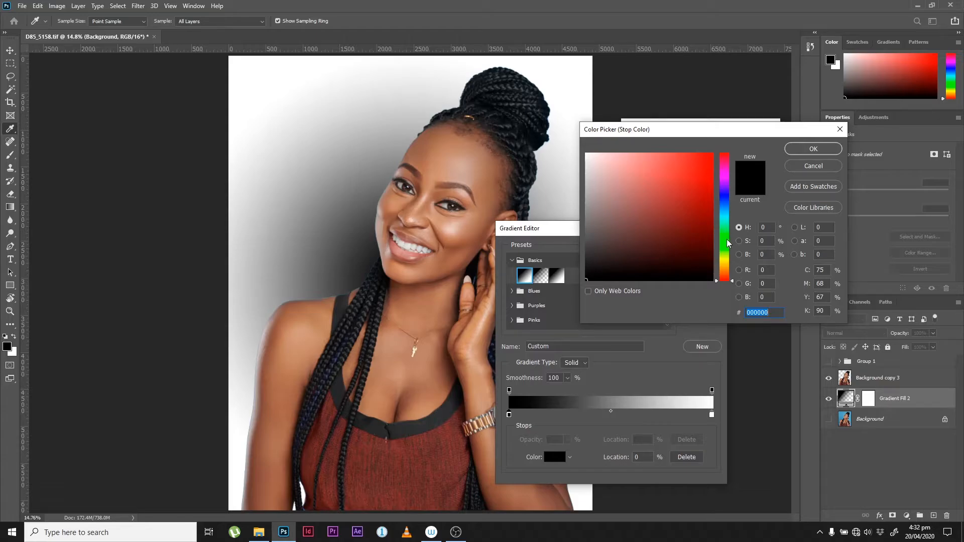
pyautogui.moveTo(725, 262); pyautogui.dragTo(723, 265)
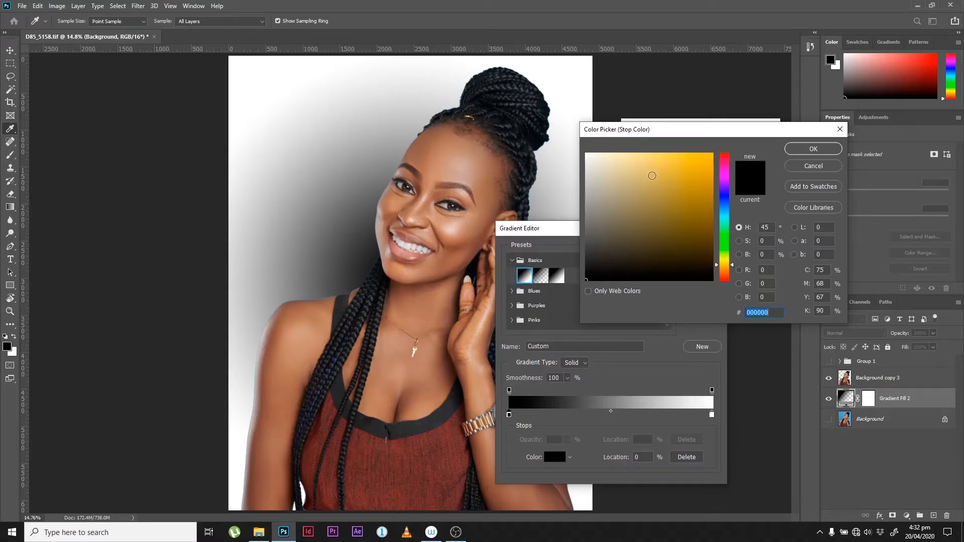
pyautogui.click(626, 174)
pyautogui.moveTo(626, 174); pyautogui.dragTo(616, 164)
pyautogui.click(794, 148)
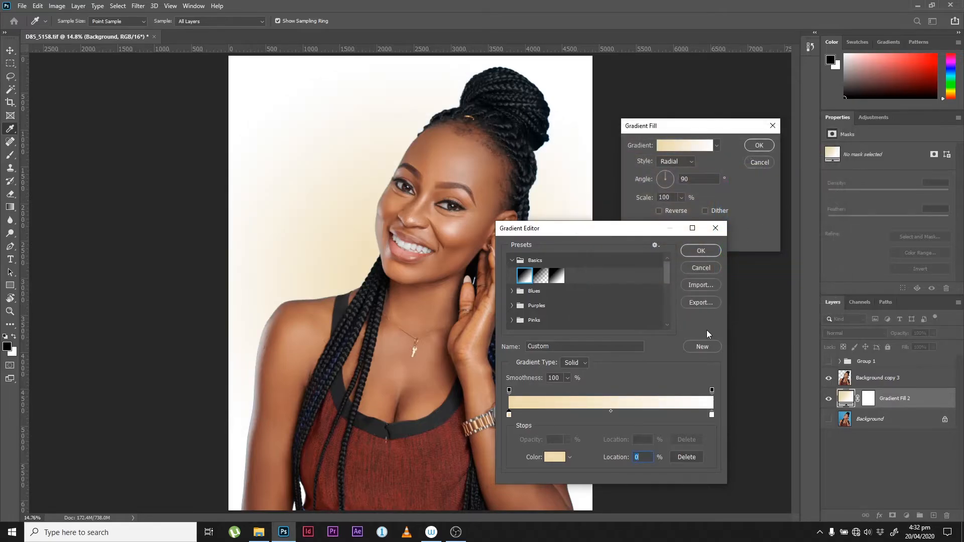
# Step: Change the white colour stop at location 100% of the gradient to a saturated golden yellow
pyautogui.click(710, 414)
pyautogui.click(554, 456)
pyautogui.click(724, 265)
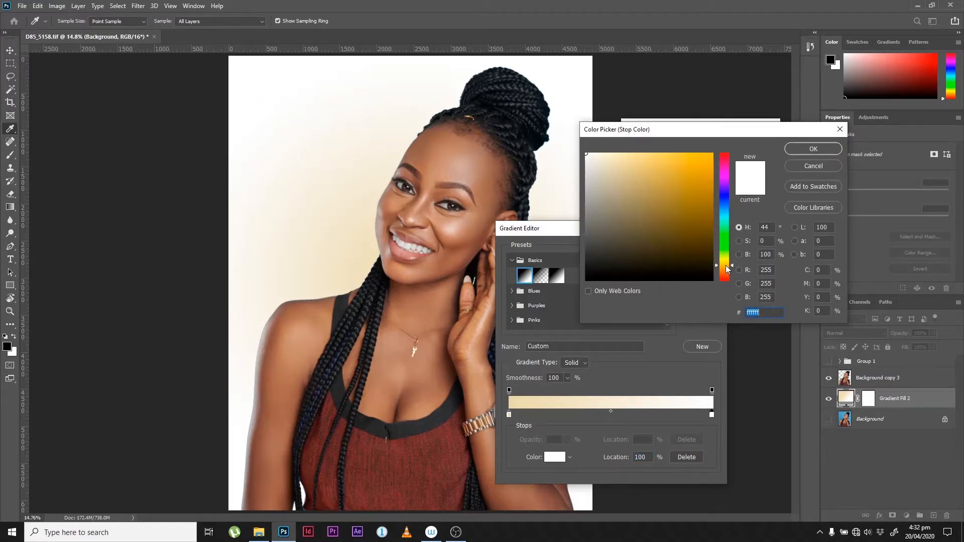
pyautogui.click(680, 176)
pyautogui.click(684, 176)
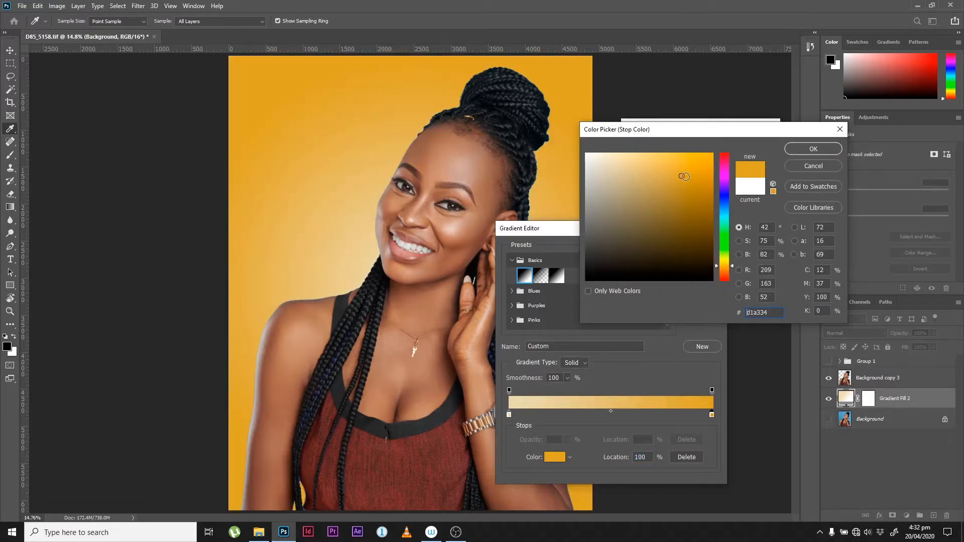
pyautogui.click(806, 149)
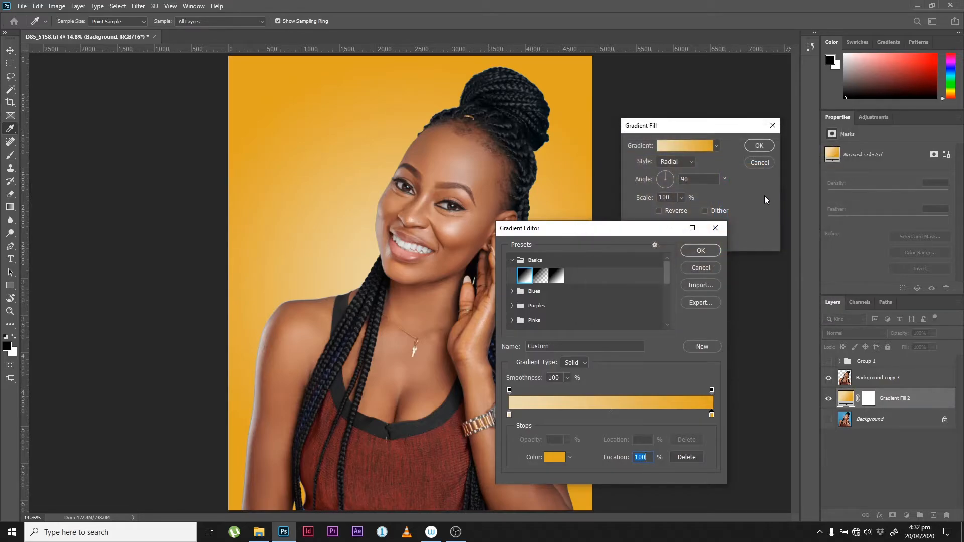
# Step: Accept the edited gradient colours and set the radial Gradient Fill's scale to 123%
pyautogui.click(701, 251)
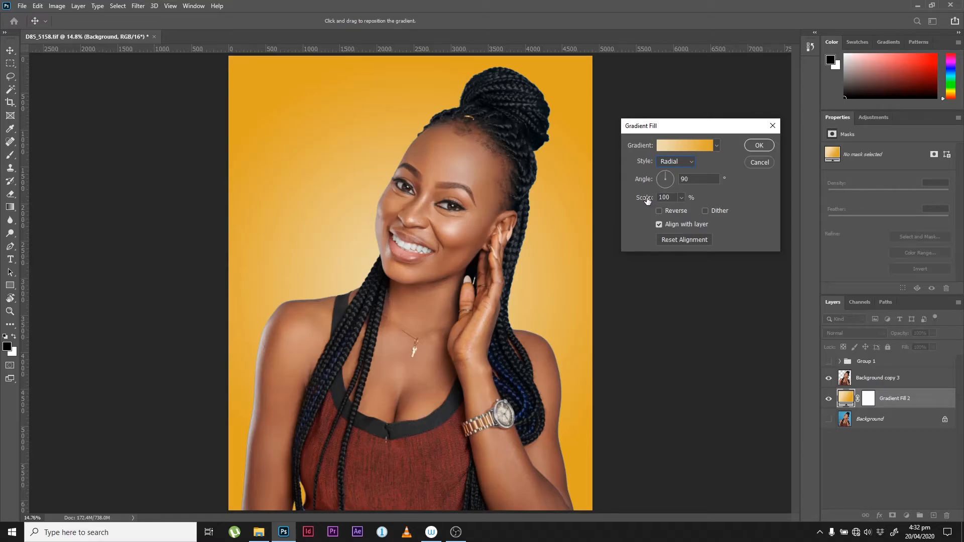
pyautogui.moveTo(646, 201); pyautogui.dragTo(648, 202)
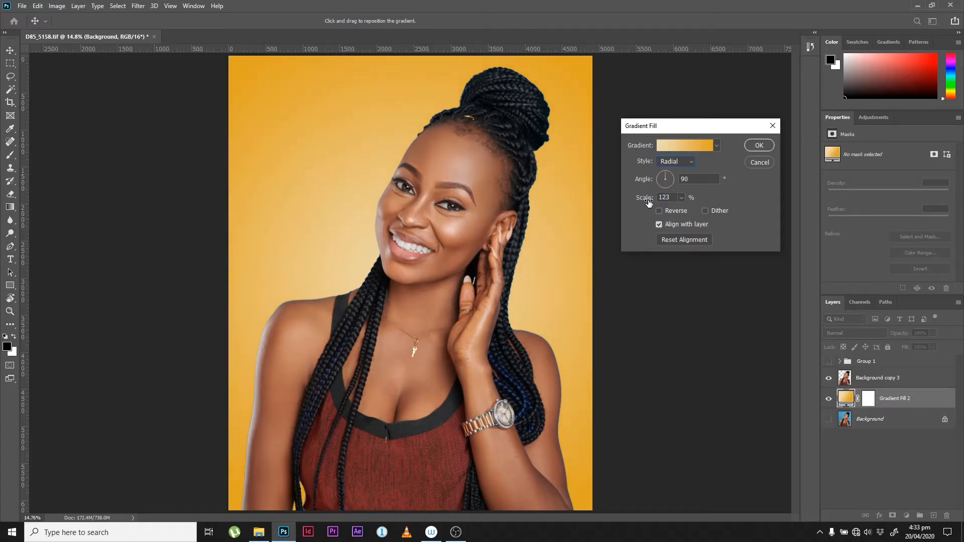
pyautogui.click(759, 146)
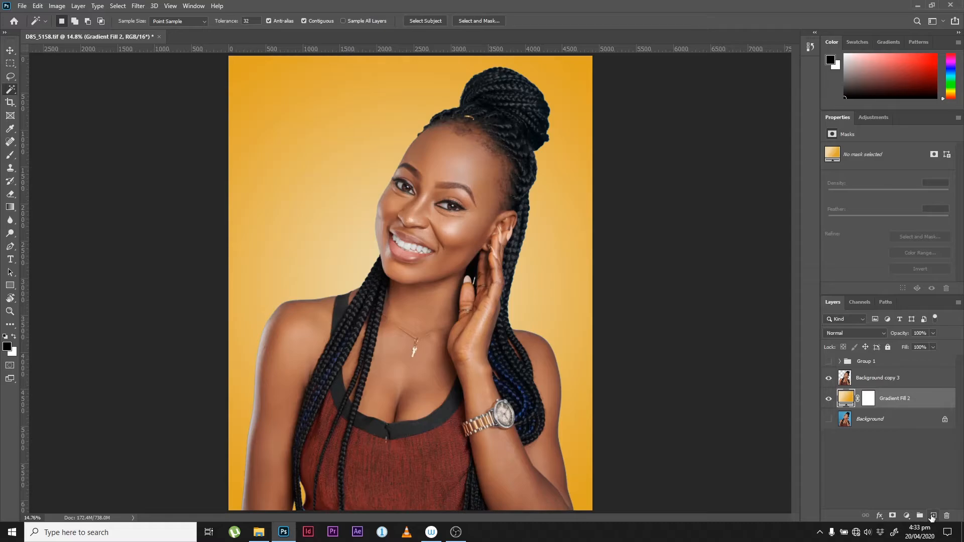
# Step: Add a new layer directly above the Gradient Fill layer and fill it with 50% Gray at 100% opacity
pyautogui.click(933, 515)
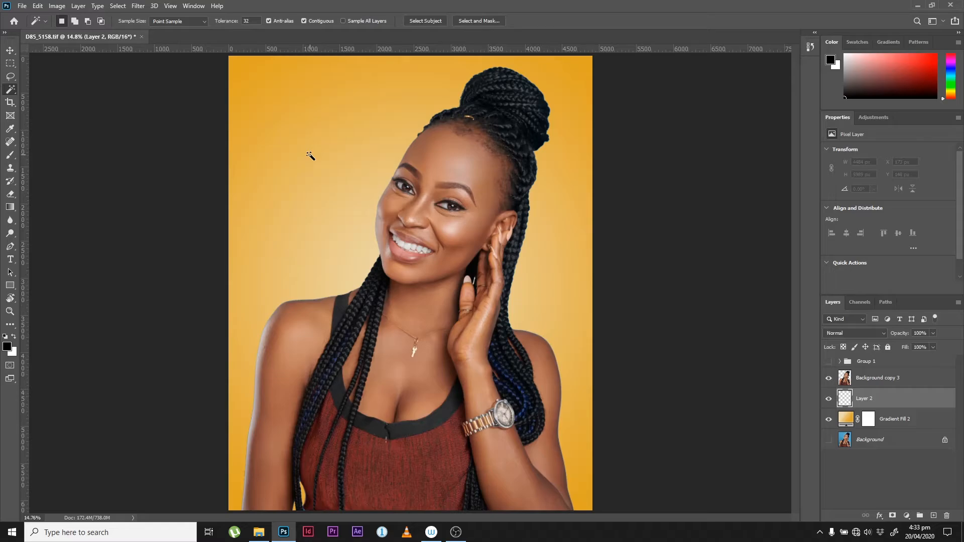
pyautogui.press('i')
pyautogui.hotkey('shift', 'F5')
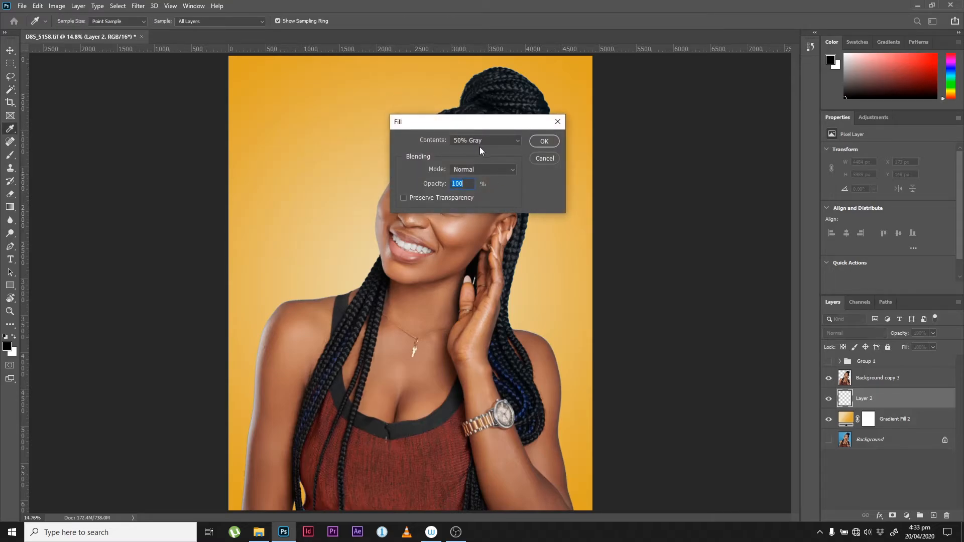
pyautogui.click(480, 142)
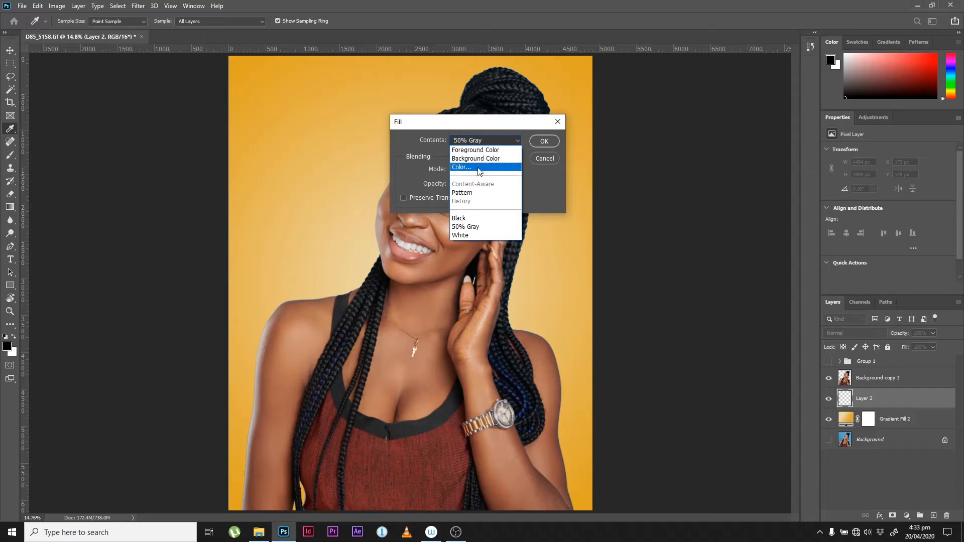
pyautogui.click(469, 227)
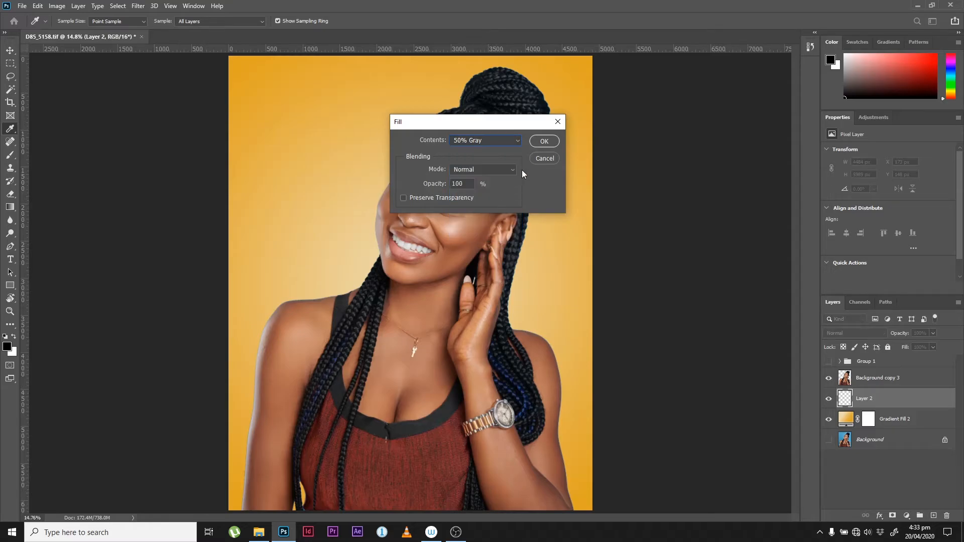
pyautogui.click(544, 143)
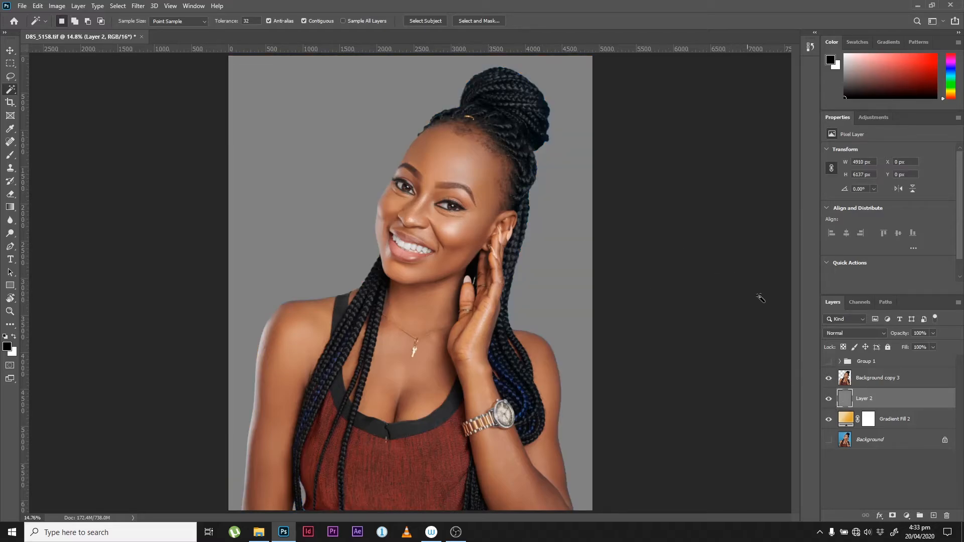
# Step: Apply the Add Noise filter to the gray layer with a 4% amount, Uniform distribution and Monochromatic enabled
pyautogui.click(138, 6)
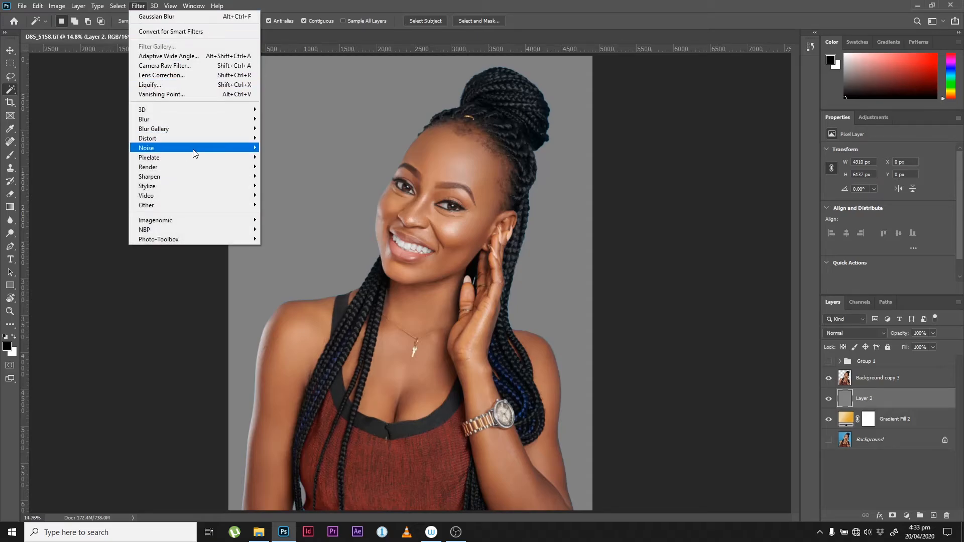
pyautogui.moveTo(238, 152)
pyautogui.click(300, 147)
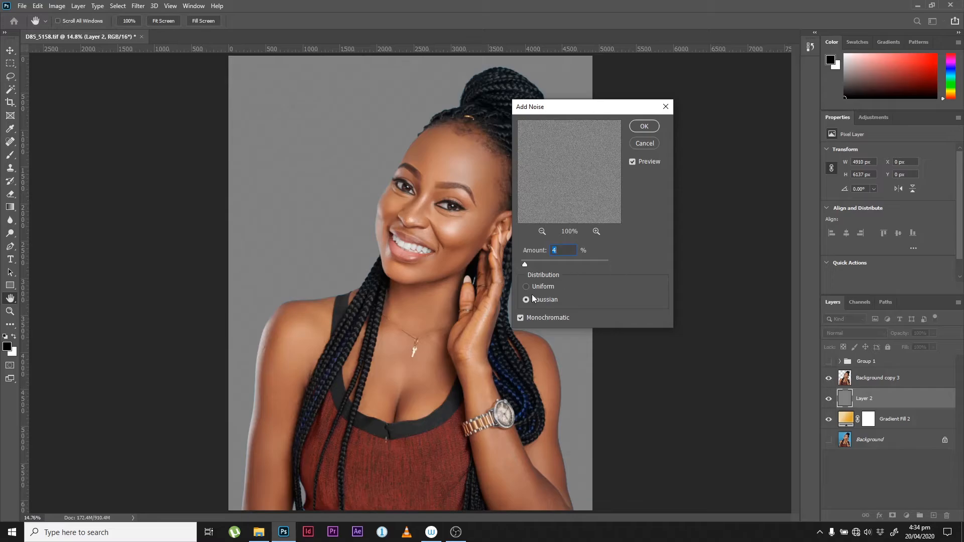
pyautogui.click(548, 288)
pyautogui.click(644, 126)
pyautogui.press('w')
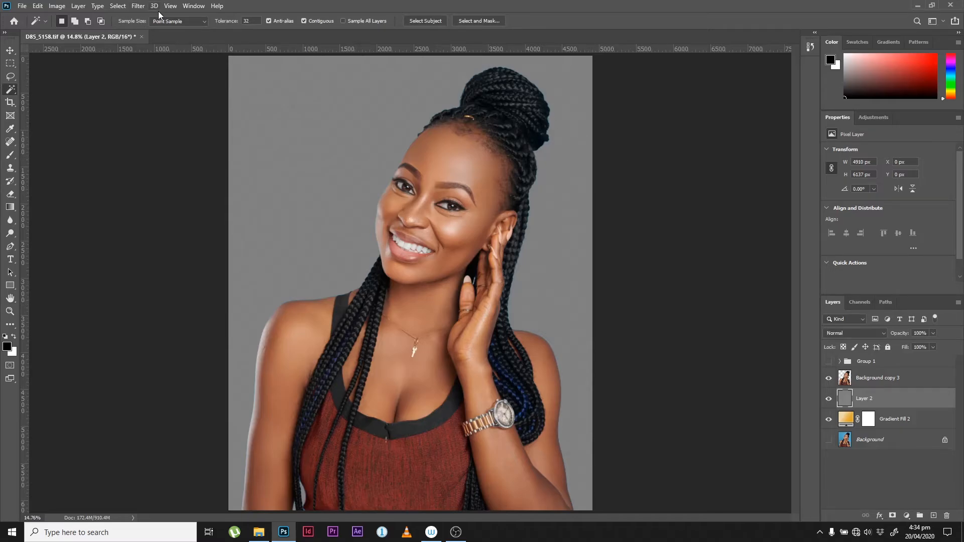
# Step: Apply a Gaussian Blur with a small pixel radius to the gray noise layer to soften its grain
pyautogui.click(140, 6)
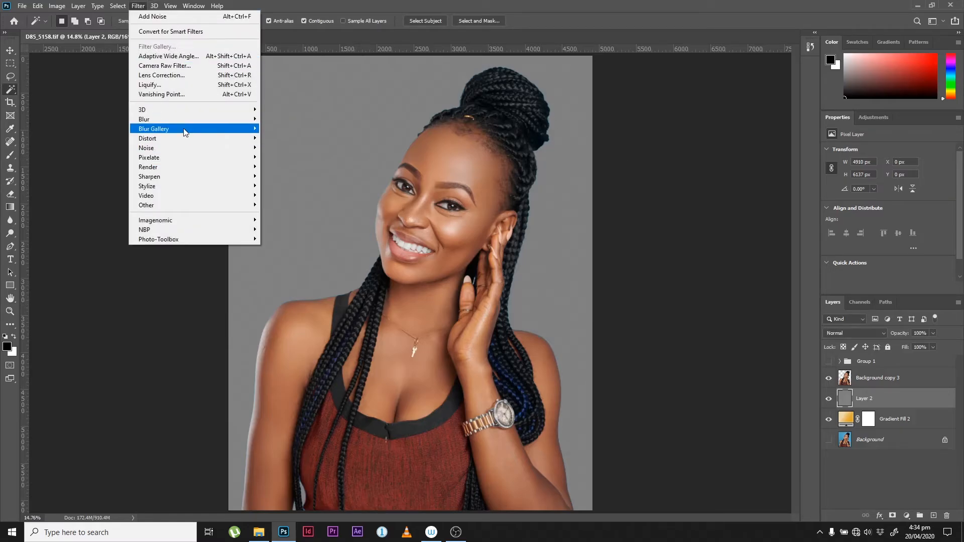
pyautogui.moveTo(189, 128)
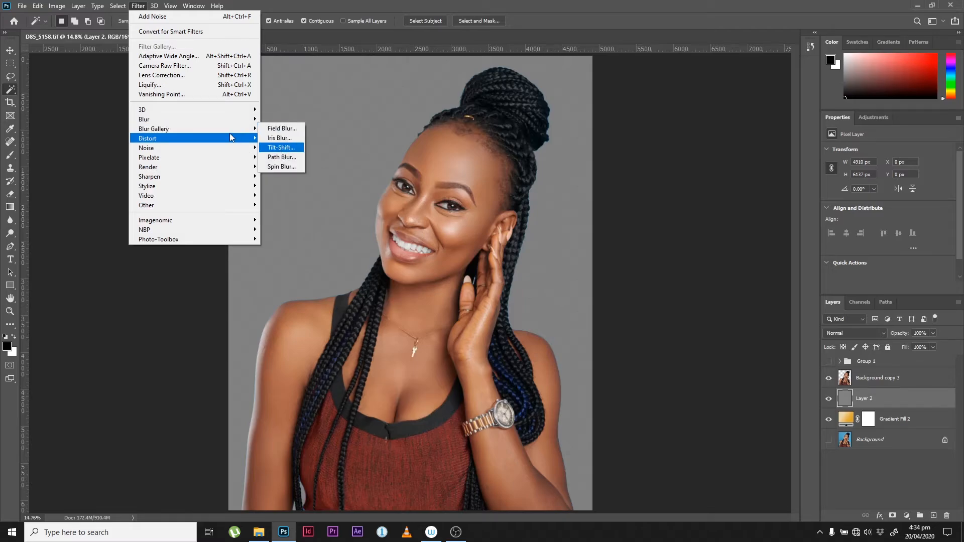
pyautogui.moveTo(243, 121)
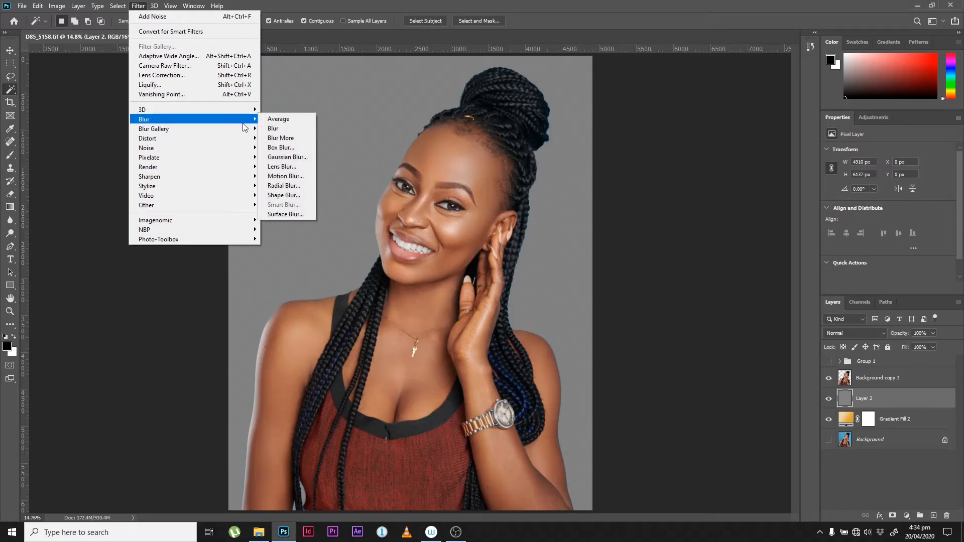
pyautogui.click(289, 157)
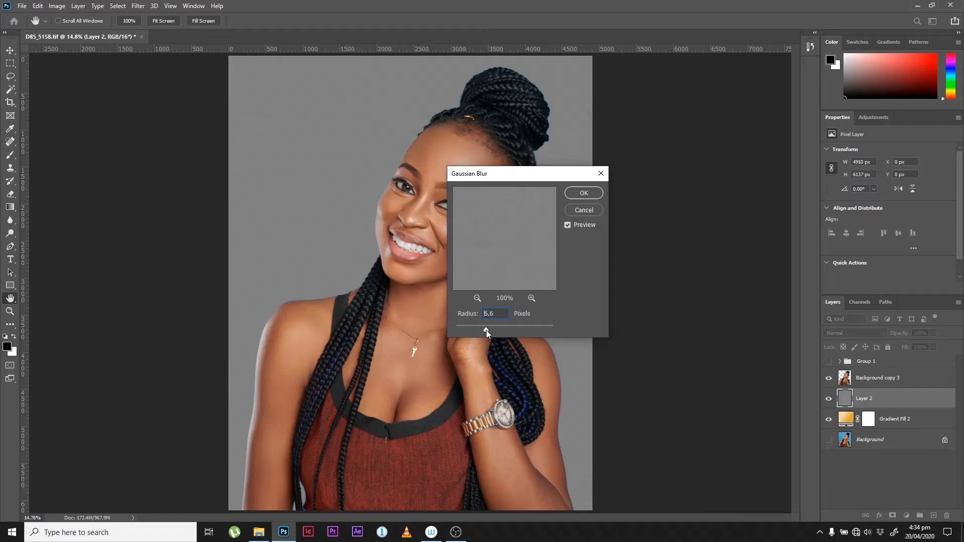
pyautogui.moveTo(486, 330); pyautogui.dragTo(483, 329)
pyautogui.click(483, 330)
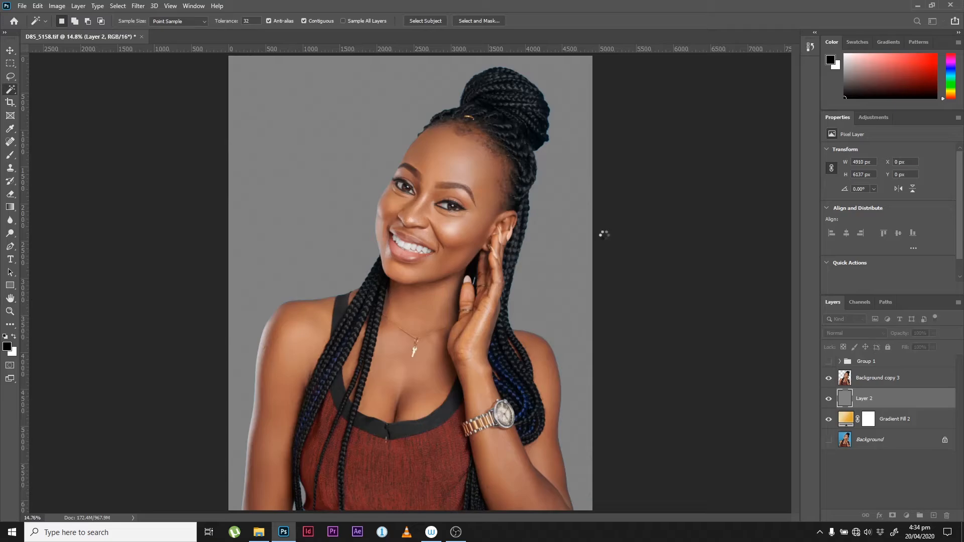
# Step: Set the gray noise layer's blend mode to Soft Light so its grain blends into the yellow gradient
pyautogui.hotkey('ctrl', '+')
pyautogui.hotkey('ctrl', '+')
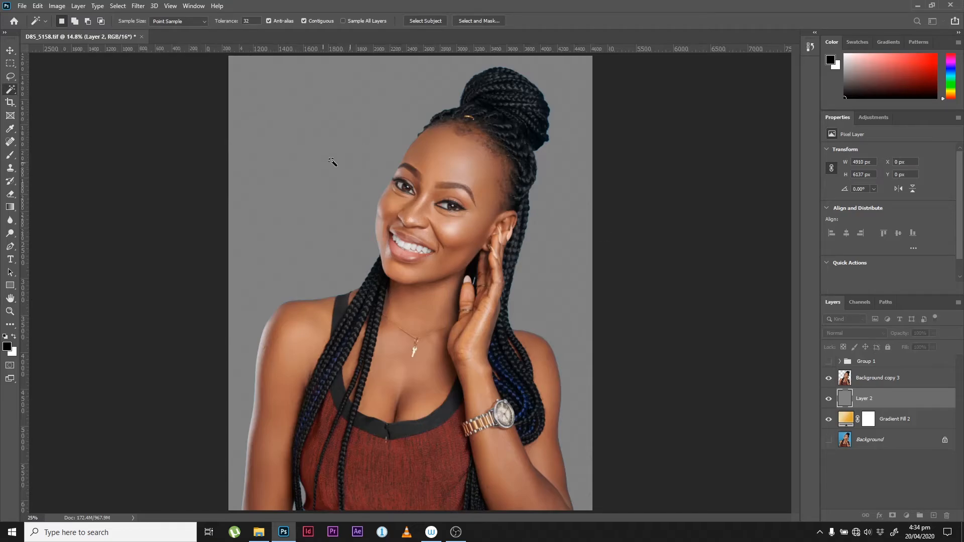
pyautogui.hotkey('ctrl', '+')
pyautogui.hotkey('ctrl', '+')
pyautogui.hotkey('ctrl', '+')
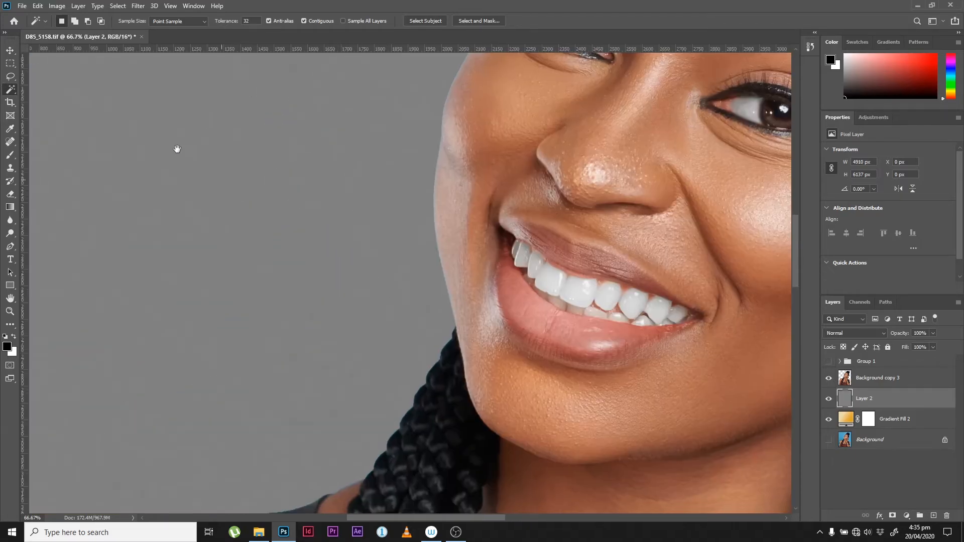
pyautogui.click(850, 332)
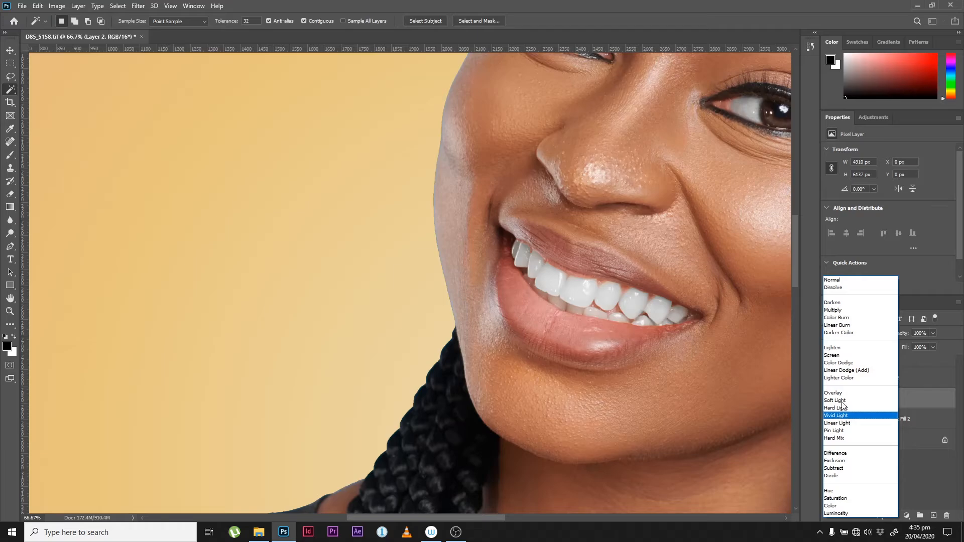
pyautogui.click(843, 400)
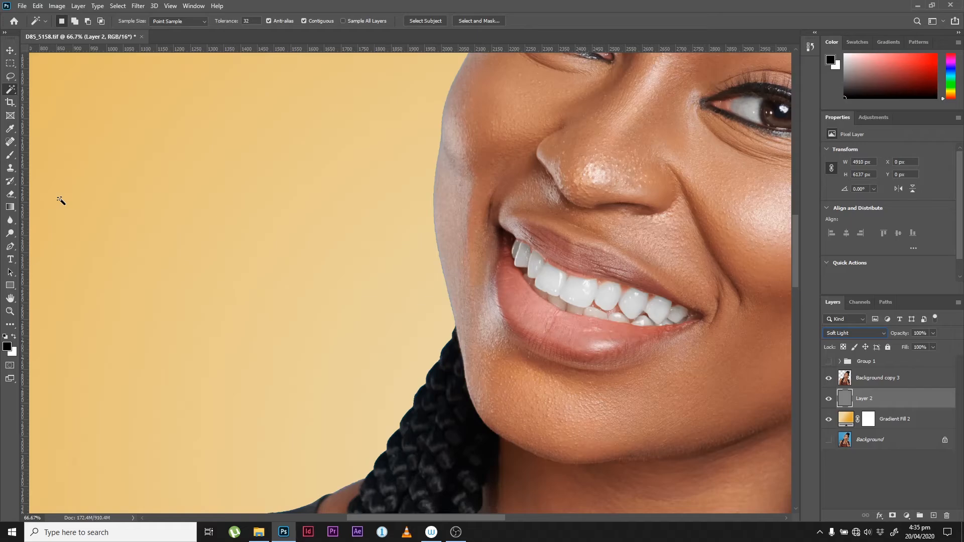
pyautogui.hotkey('ctrl', '0')
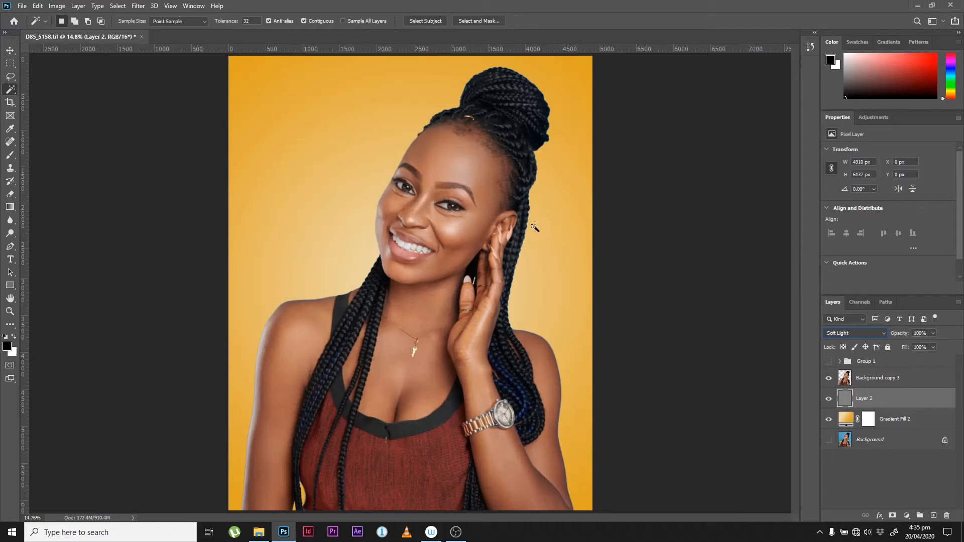
pyautogui.press('v')
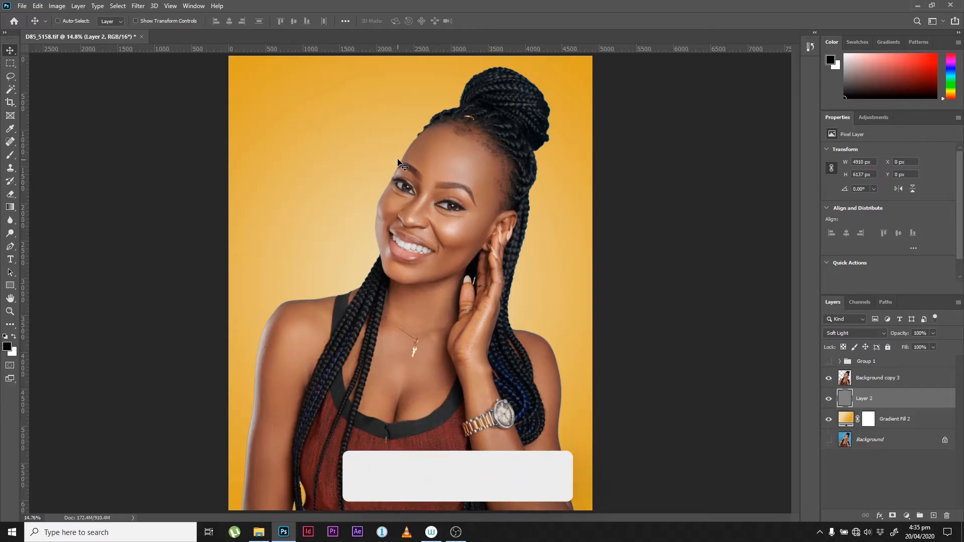
# Step: Add a Color Balance adjustment above the Background copy 3 layer and clip it to that layer
pyautogui.click(898, 378)
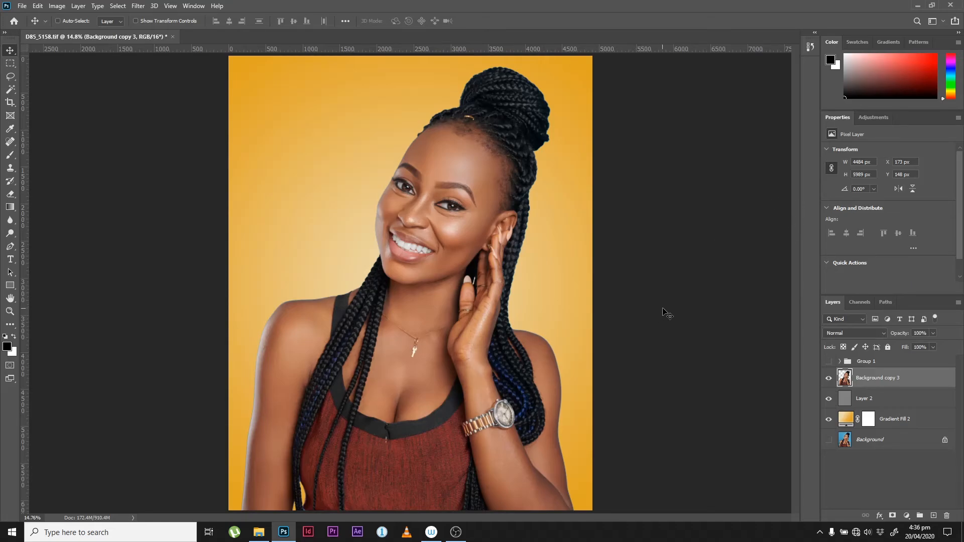
pyautogui.click(872, 121)
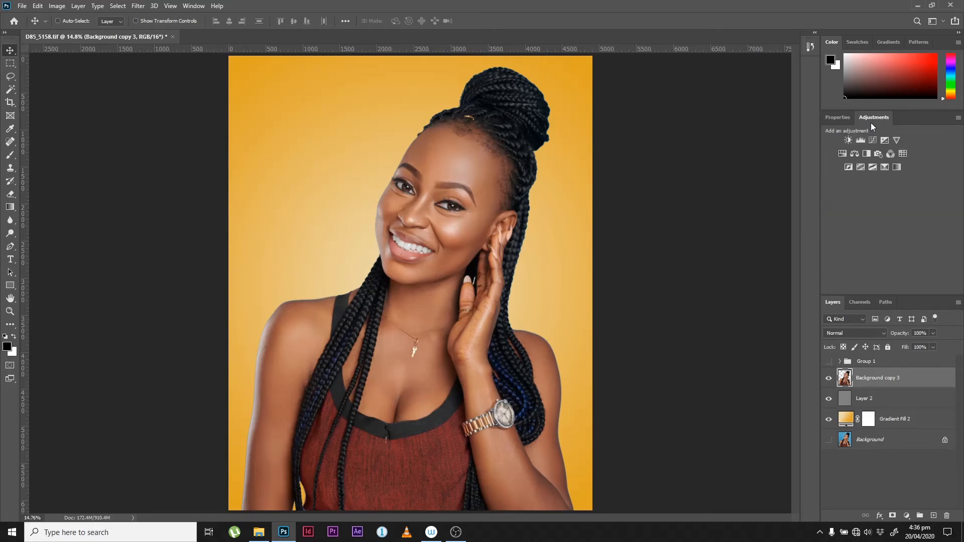
pyautogui.click(855, 153)
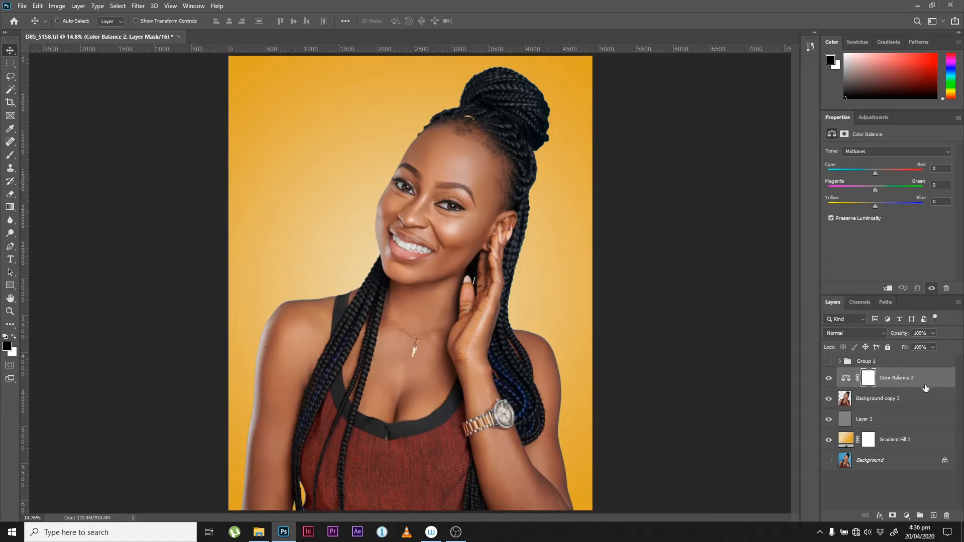
pyautogui.moveTo(926, 391); pyautogui.dragTo(908, 387)
pyautogui.keyDown('alt'); pyautogui.click(918, 387); pyautogui.keyUp('alt')
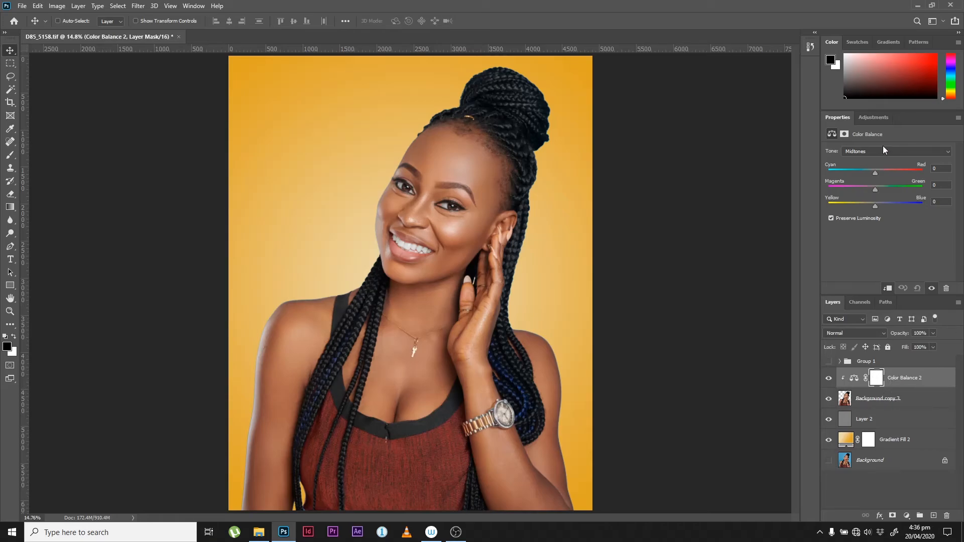
# Step: Adjust the highlights' Yellow–Blue balance, and set the shadows to Cyan–Red +1 and Yellow–Blue -3
pyautogui.click(865, 152)
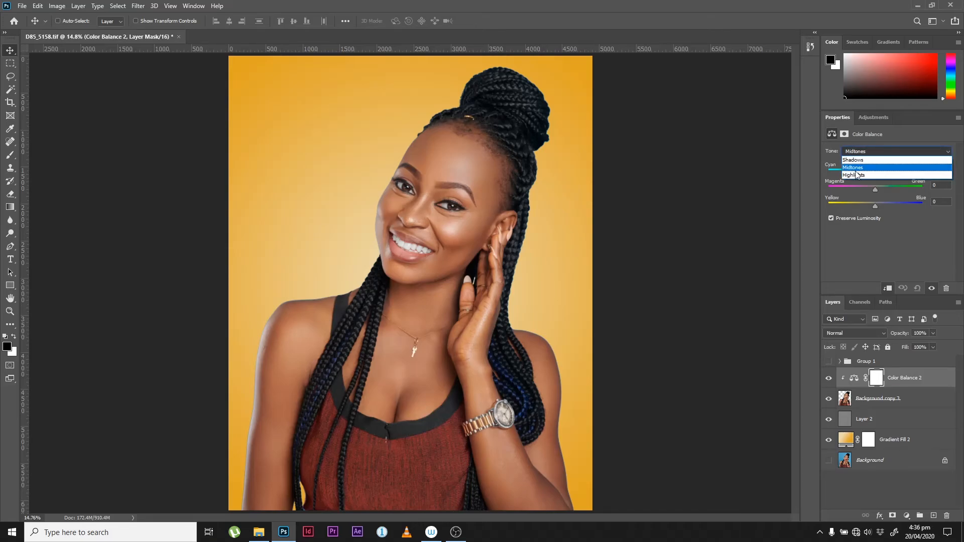
pyautogui.click(861, 175)
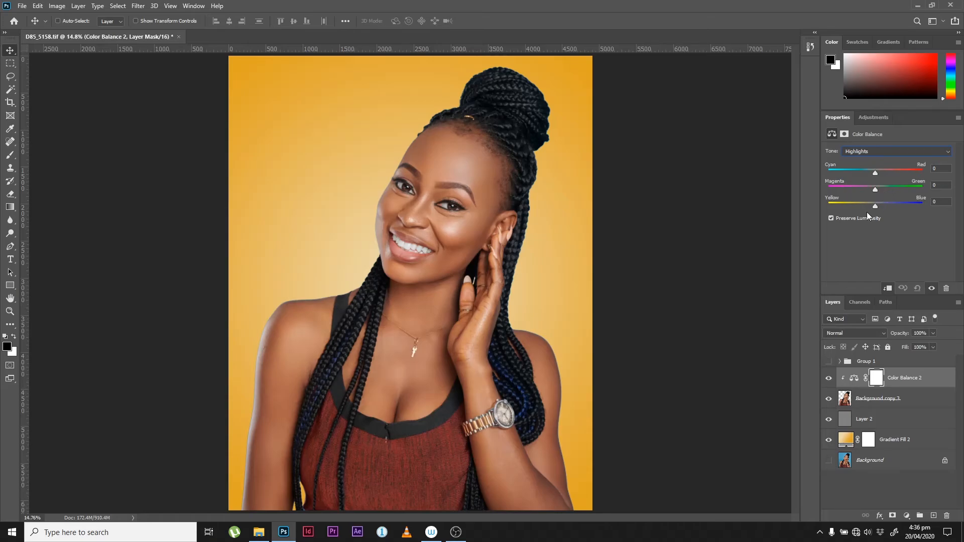
pyautogui.moveTo(873, 207); pyautogui.dragTo(875, 207)
pyautogui.click(884, 152)
pyautogui.click(879, 159)
pyautogui.click(829, 379)
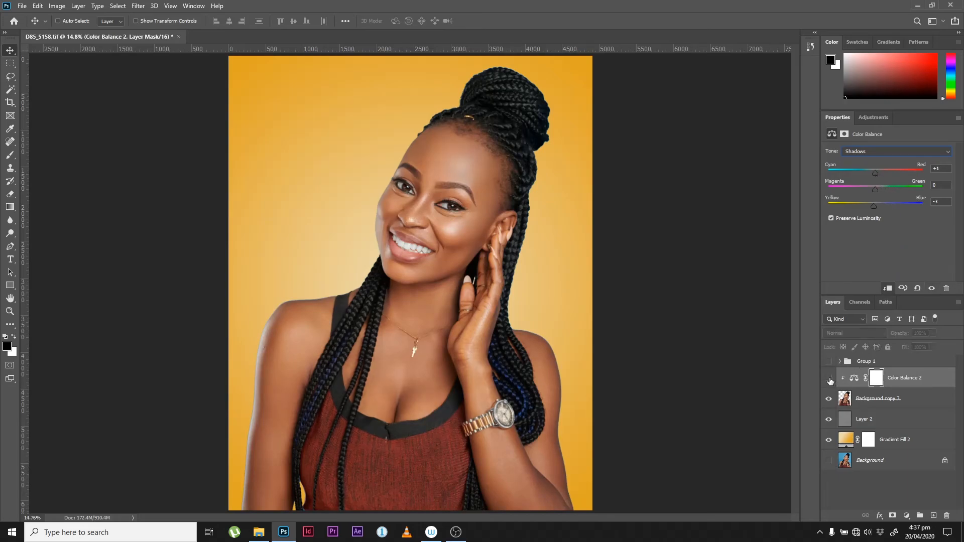
pyautogui.click(829, 378)
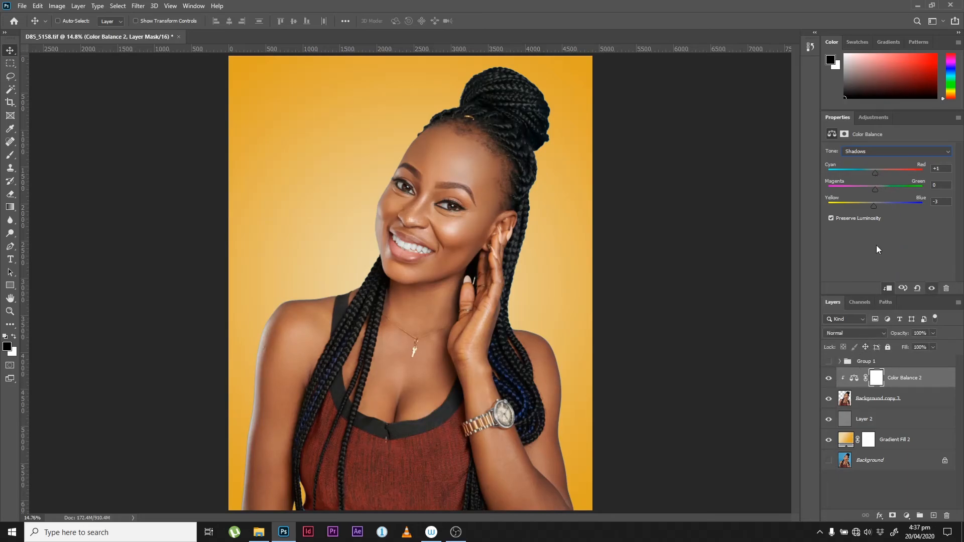
# Step: Set the Color Balance midtones to Magenta–Green -6 and compare the image with and without the adjustment
pyautogui.click(869, 154)
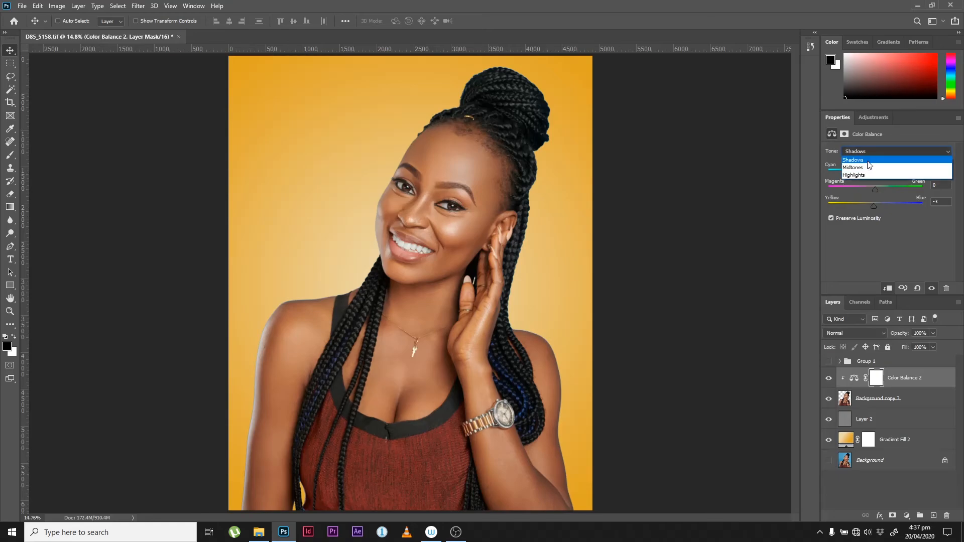
pyautogui.click(865, 166)
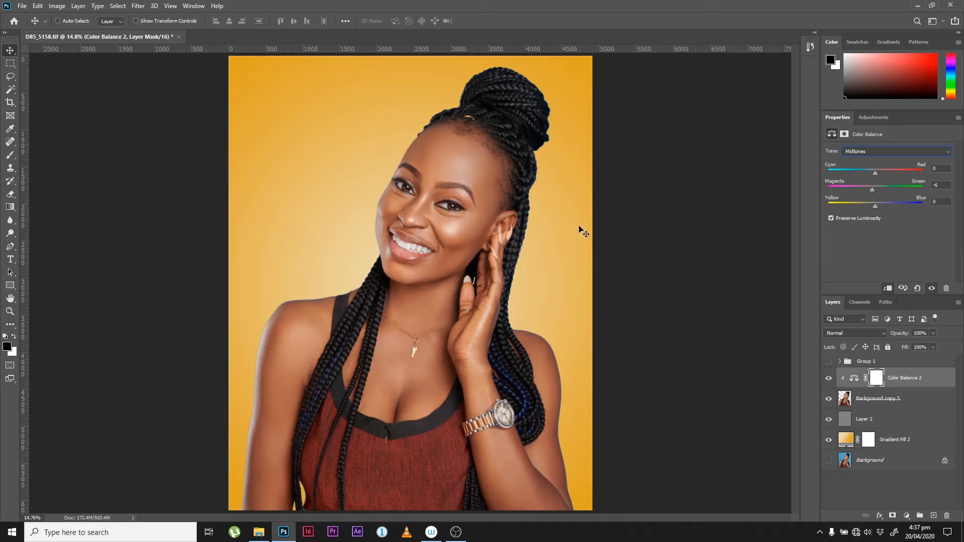
pyautogui.click(829, 379)
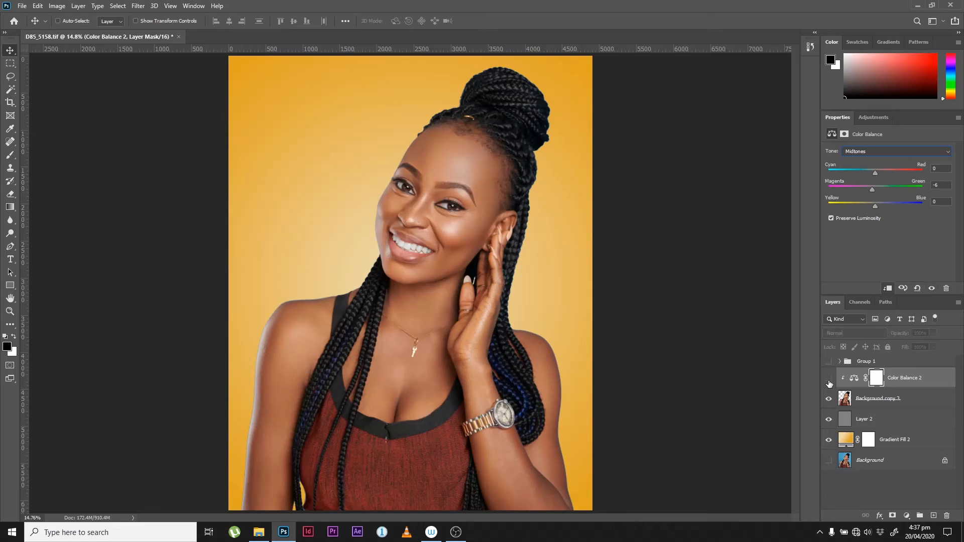
pyautogui.click(829, 380)
pyautogui.click(828, 381)
pyautogui.click(829, 381)
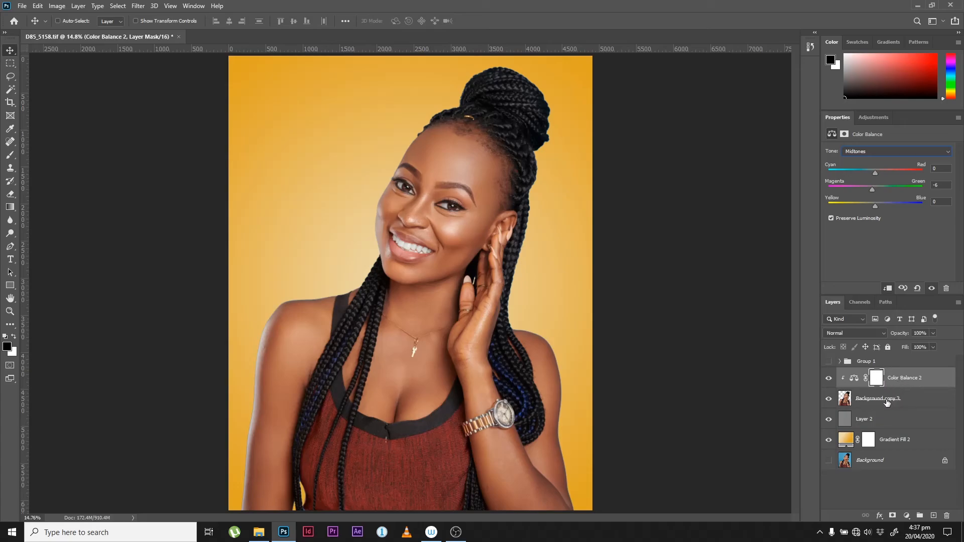
# Step: Group the layers from Color Balance 2 down to Gradient Fill 2 and compare the group against the visible original Background layer
pyautogui.keyDown('shift'); pyautogui.click(899, 441); pyautogui.keyUp('shift')
pyautogui.hotkey('ctrl', 'g')
pyautogui.click(828, 390)
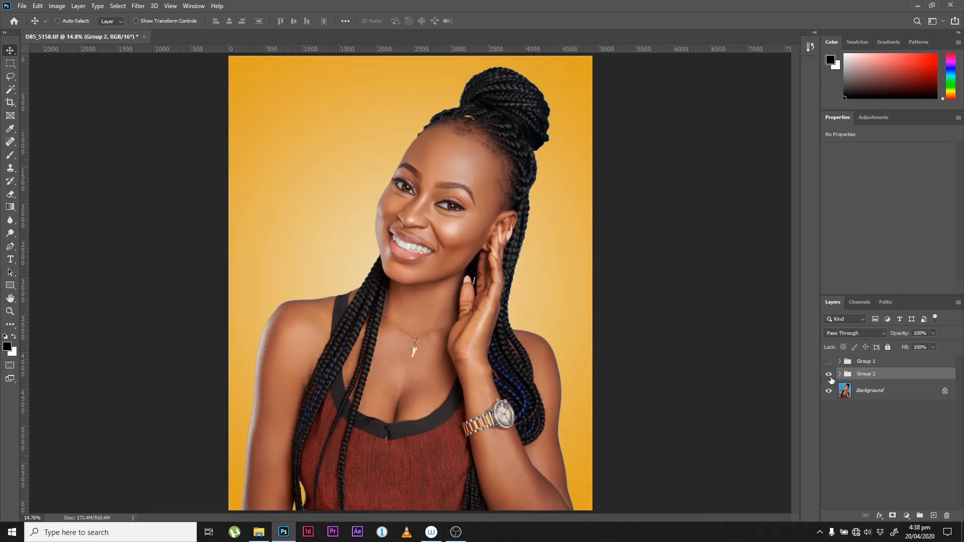
pyautogui.click(828, 375)
pyautogui.click(828, 374)
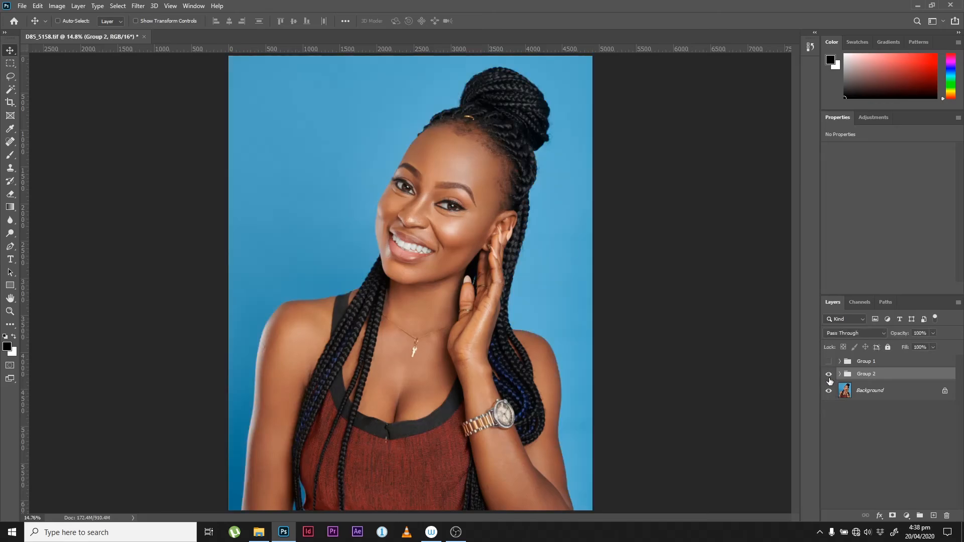
pyautogui.click(828, 374)
pyautogui.click(828, 374)
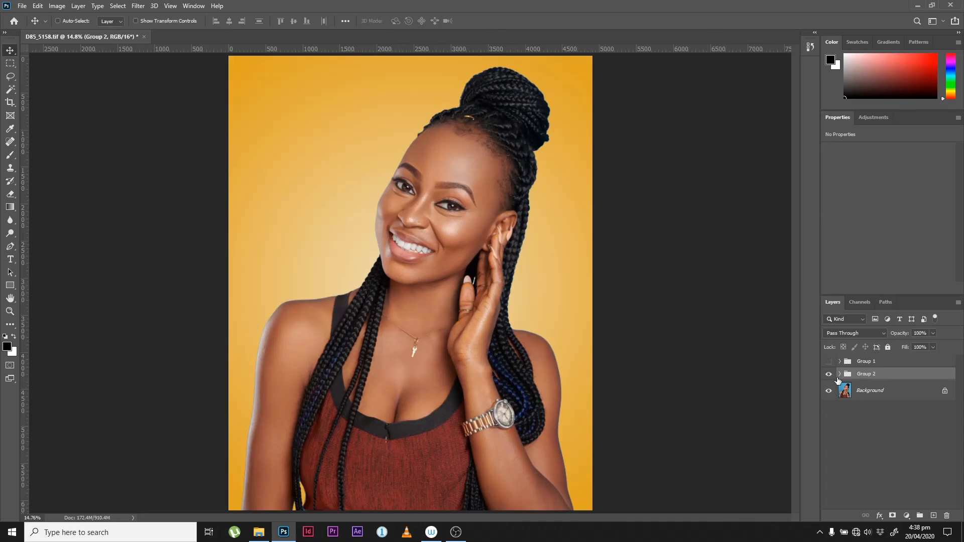